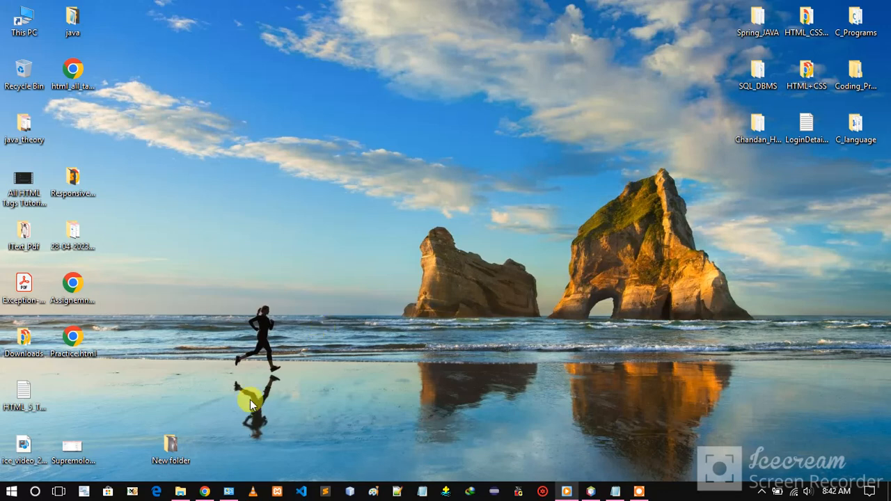
{"action": "left_click", "coordinate": [204, 491]}
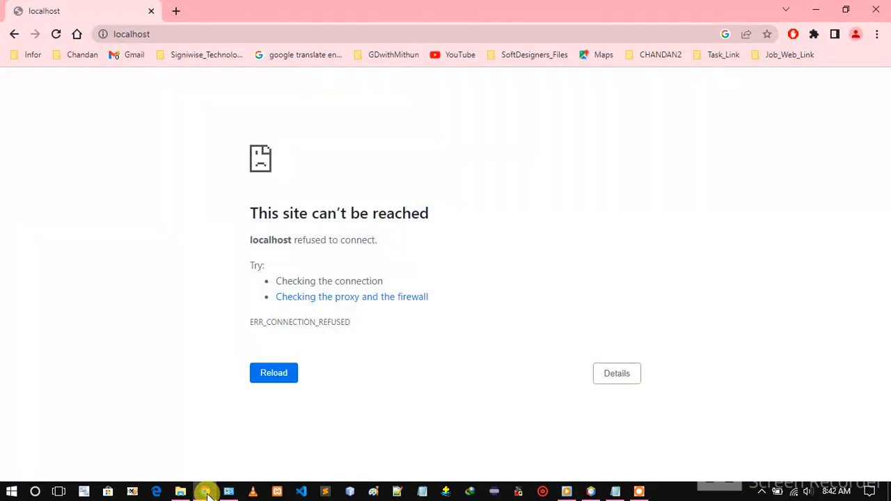
{"action": "left_click", "coordinate": [207, 492]}
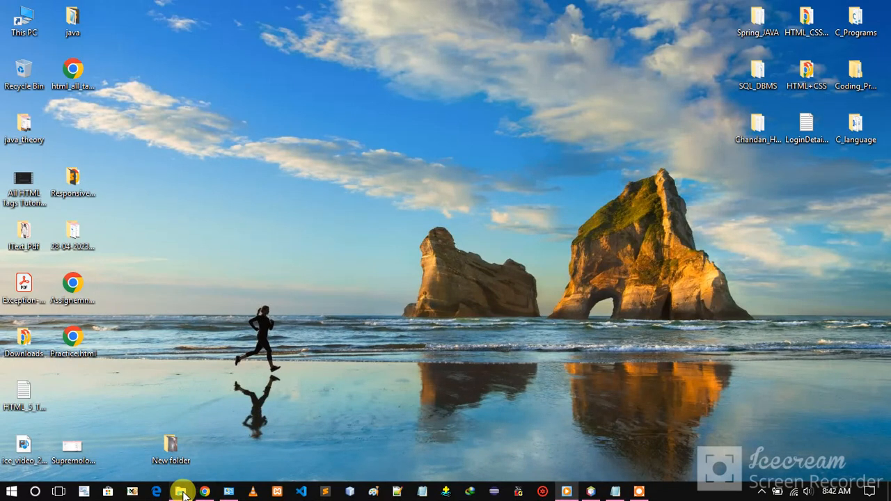
Step: Launch the apache-tomcat-9.0.74.exe installer from the Downloads\Programs folder and accept the license agreement
{"action": "left_click", "coordinate": [180, 491]}
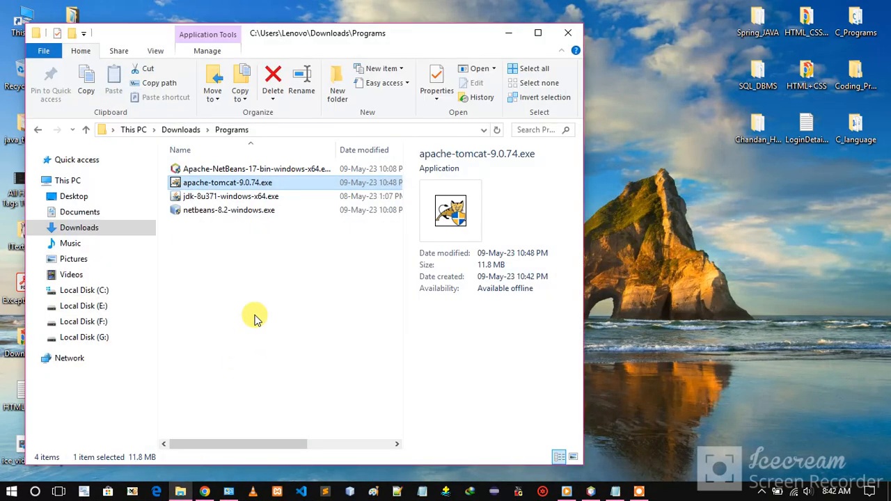
{"action": "double_click", "coordinate": [249, 185]}
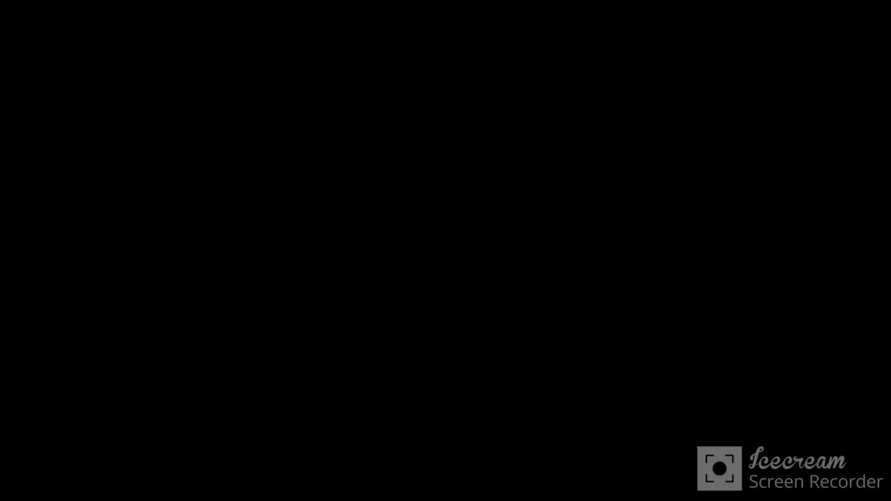
{"action": "left_click", "coordinate": [369, 338]}
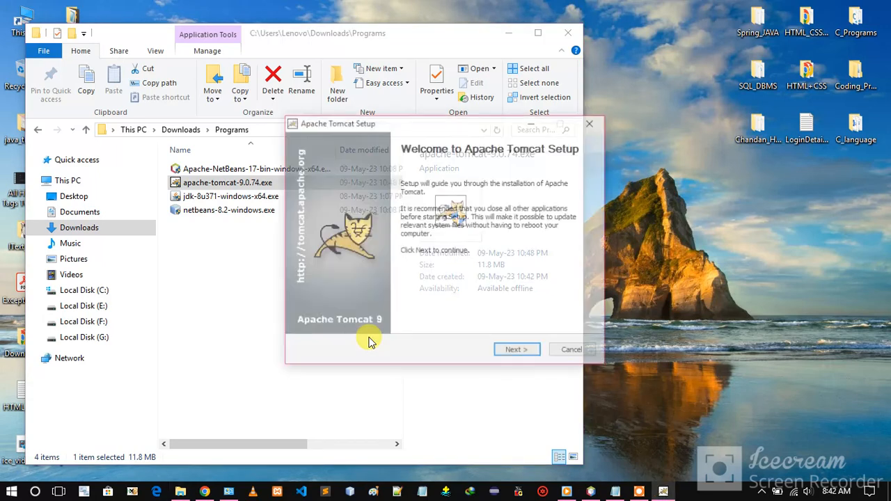
{"action": "left_click", "coordinate": [517, 353]}
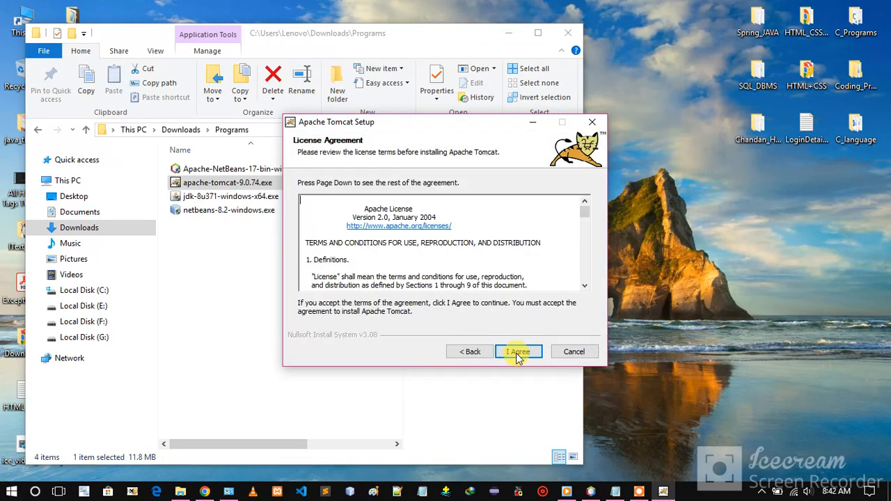
{"action": "left_click", "coordinate": [516, 353]}
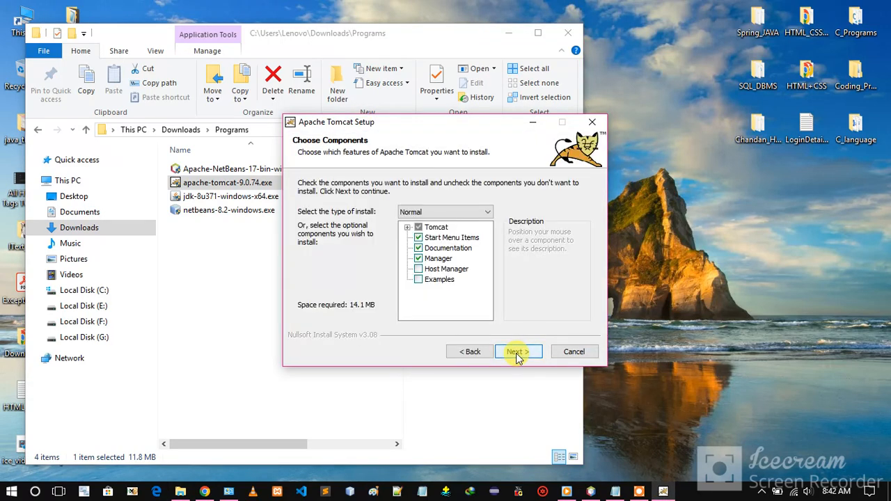
Step: Add the Host Manager and Examples components to the Tomcat installation and proceed to the configuration options
{"action": "left_click", "coordinate": [419, 271]}
{"action": "left_click", "coordinate": [418, 280]}
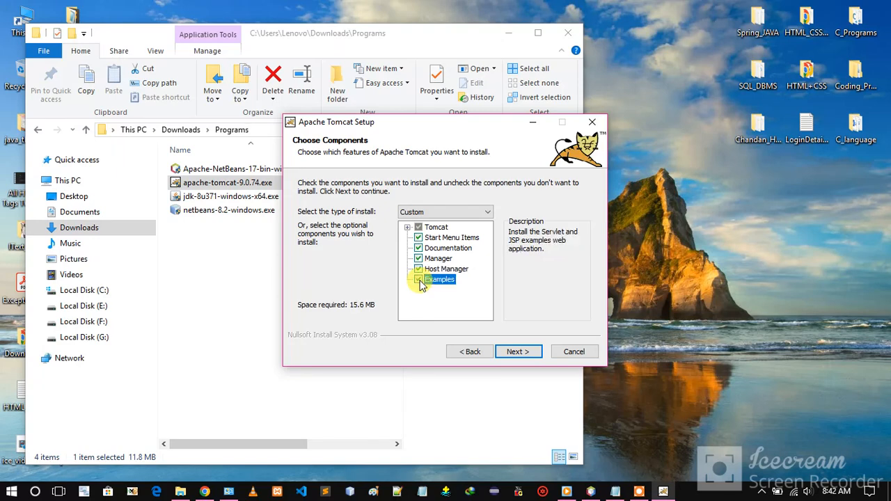
{"action": "left_click", "coordinate": [516, 354]}
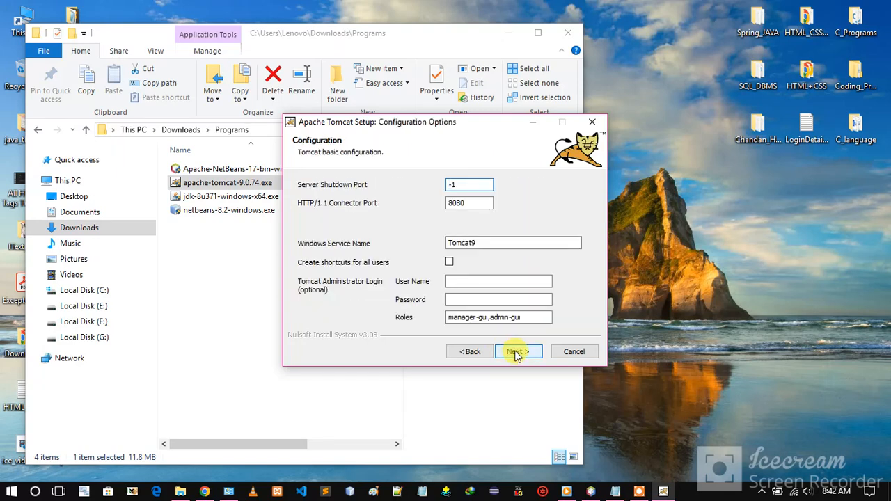
Step: Set the HTTP/1.1 connector port to 8088 and enter the Tomcat administrator's user name and password
{"action": "left_click", "coordinate": [471, 203]}
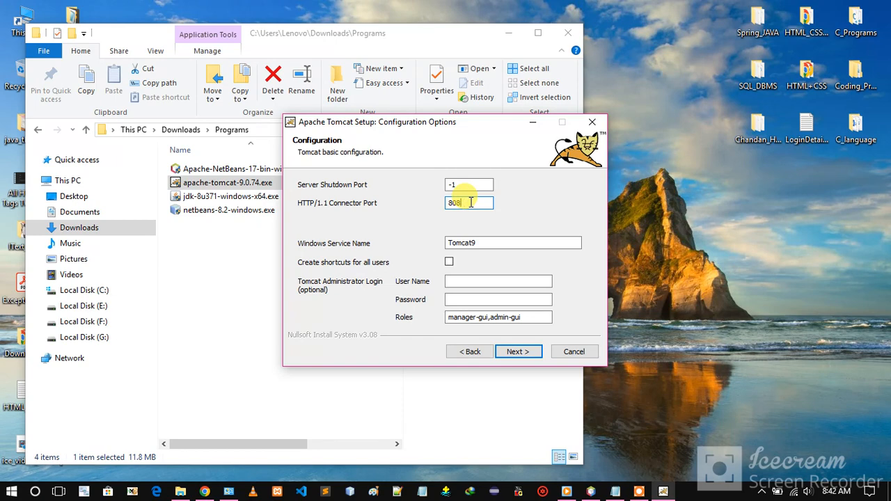
{"action": "type", "text": "8"}
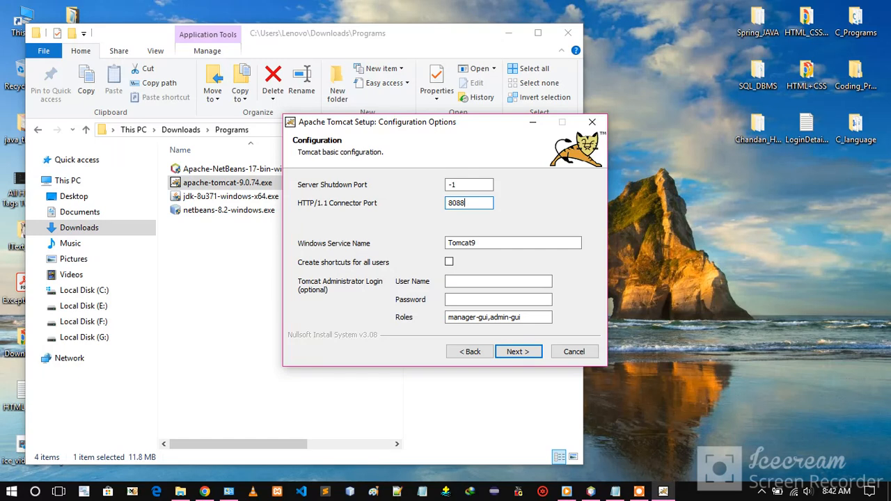
{"action": "left_click", "coordinate": [449, 281]}
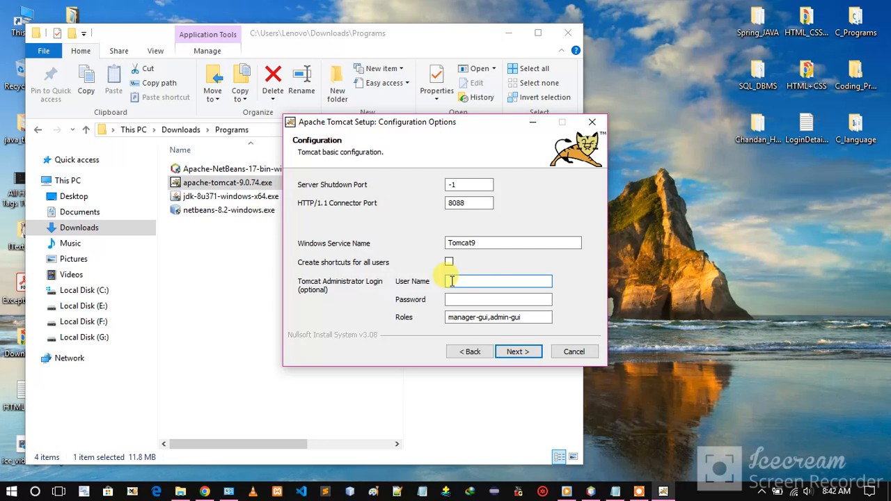
{"action": "type", "text": "c"}
{"action": "key", "text": "Tab"}
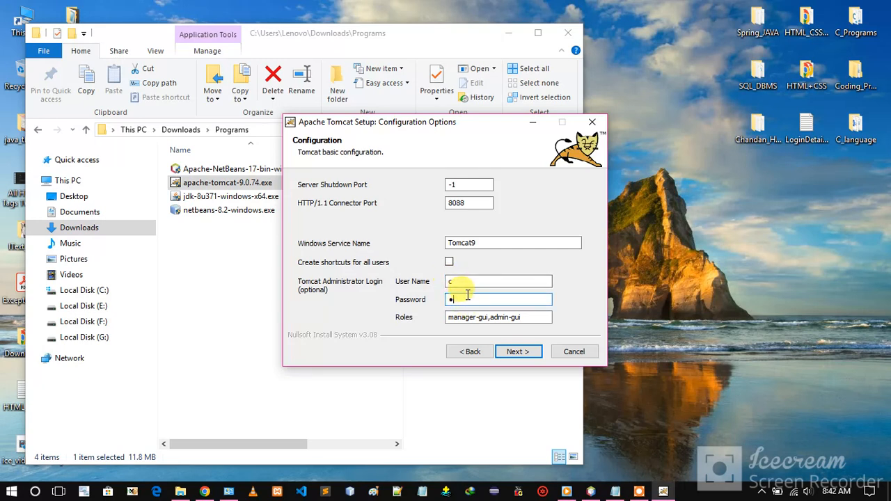
Step: Append manager-script to the administrator roles after manager-gui,admin-gui
{"action": "left_click", "coordinate": [527, 318]}
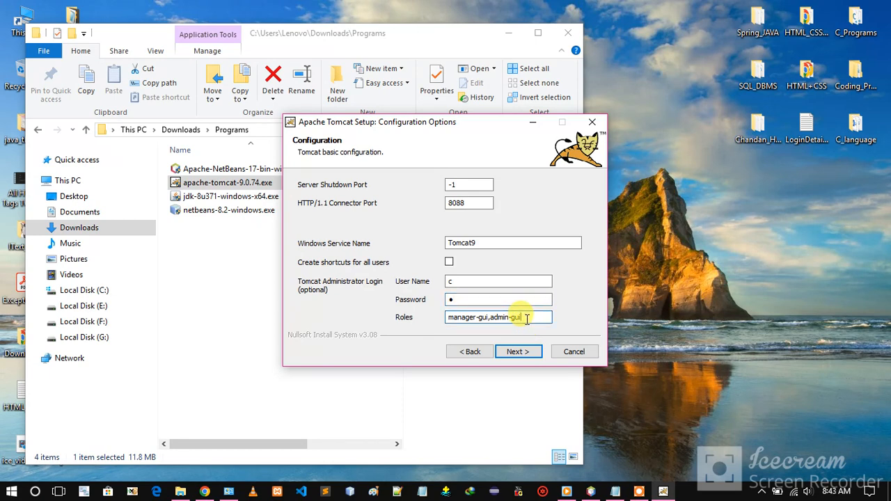
{"action": "type", "text": ","}
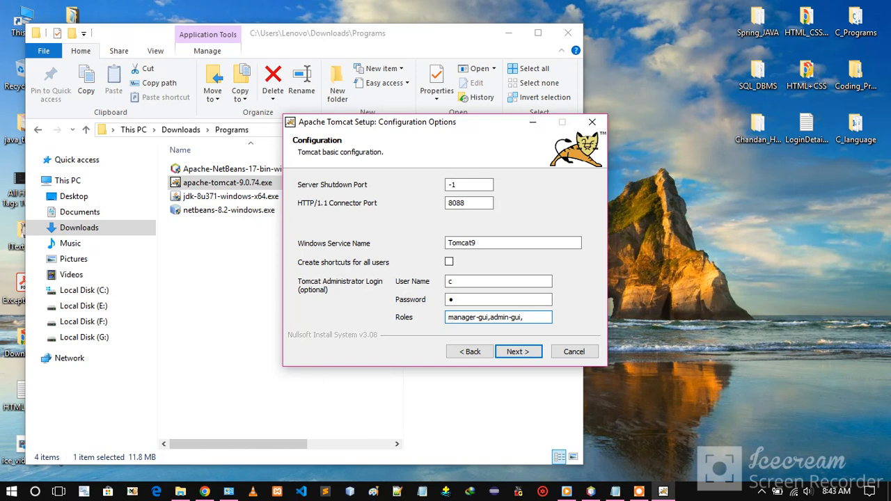
{"action": "type", "text": "manager-"}
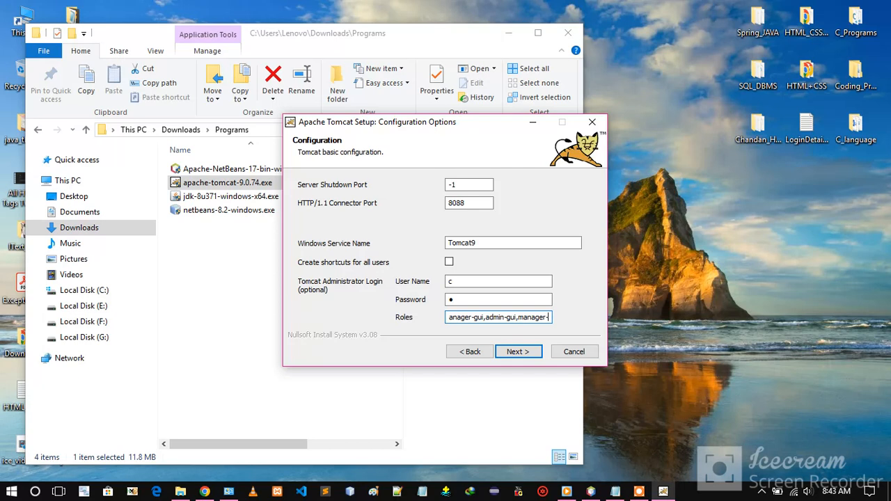
{"action": "type", "text": "s"}
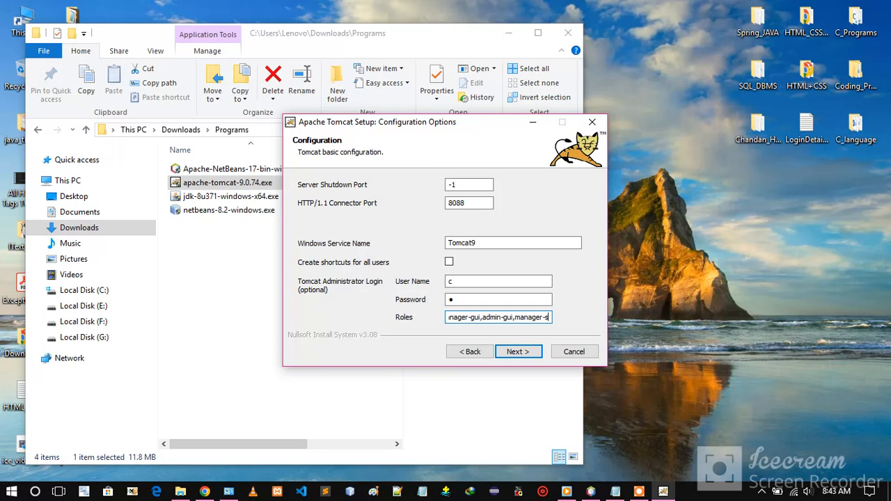
{"action": "type", "text": "cript"}
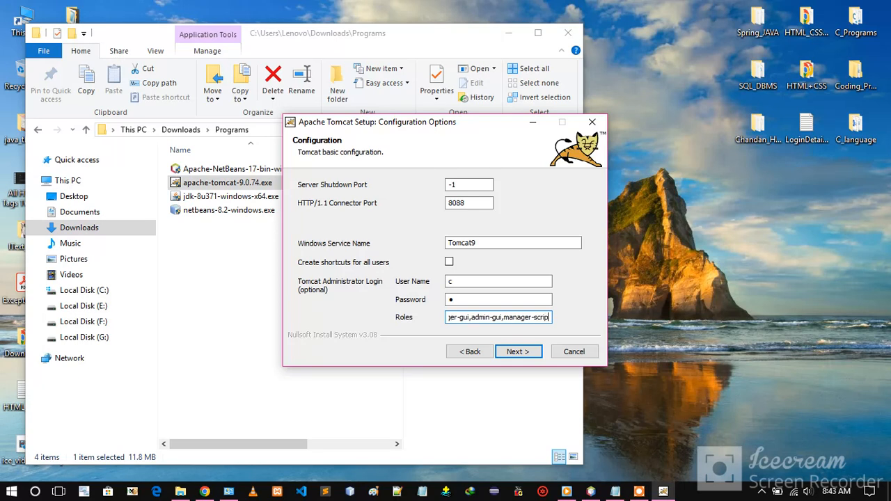
Step: Accept the jre-1.8 path and start installing Tomcat into C:\Program Files\Apache Software Foundation\Tomcat 9.0
{"action": "left_click", "coordinate": [519, 352]}
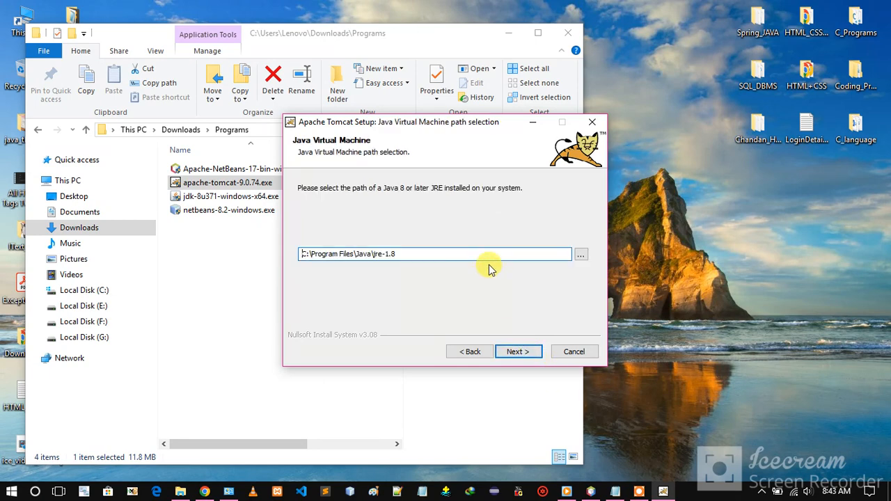
{"action": "left_click", "coordinate": [521, 351]}
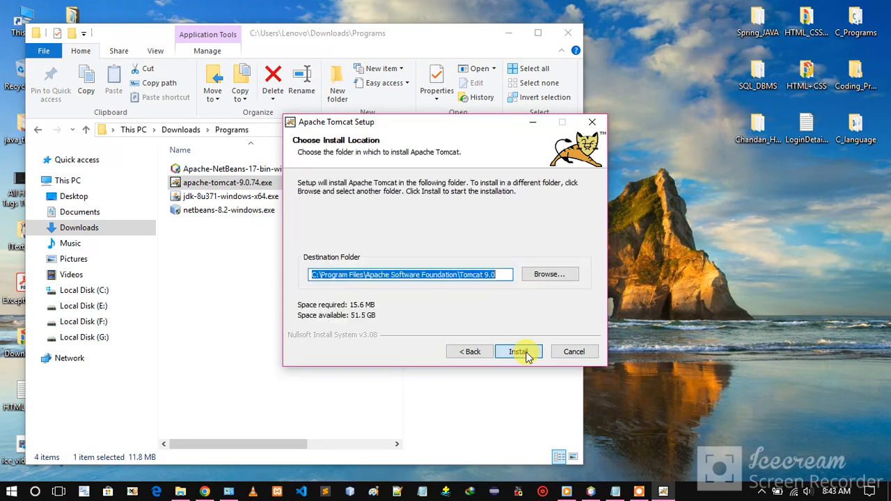
{"action": "left_click", "coordinate": [509, 276]}
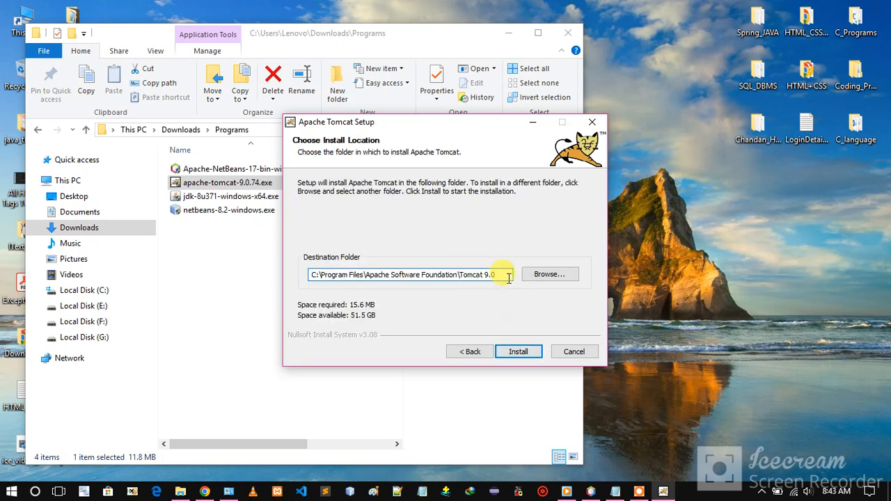
{"action": "left_click", "coordinate": [518, 351]}
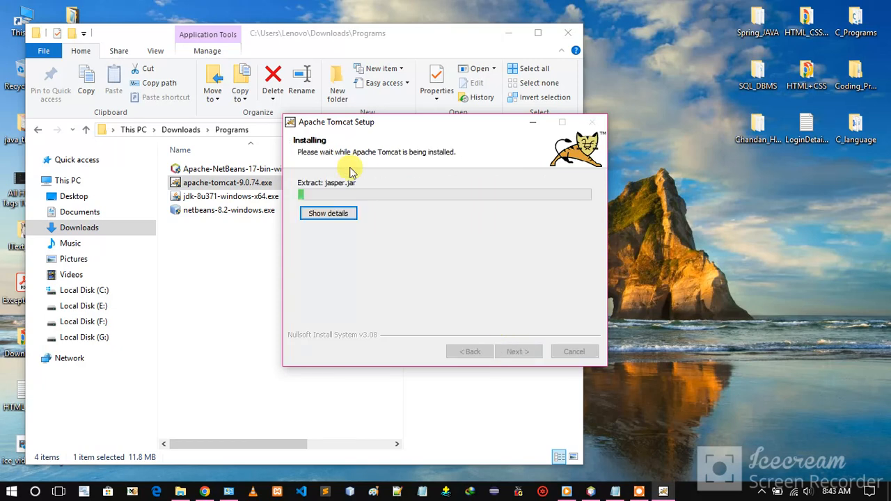
Step: Show the installation details and finish the Tomcat setup, letting its service start
{"action": "left_click", "coordinate": [336, 213]}
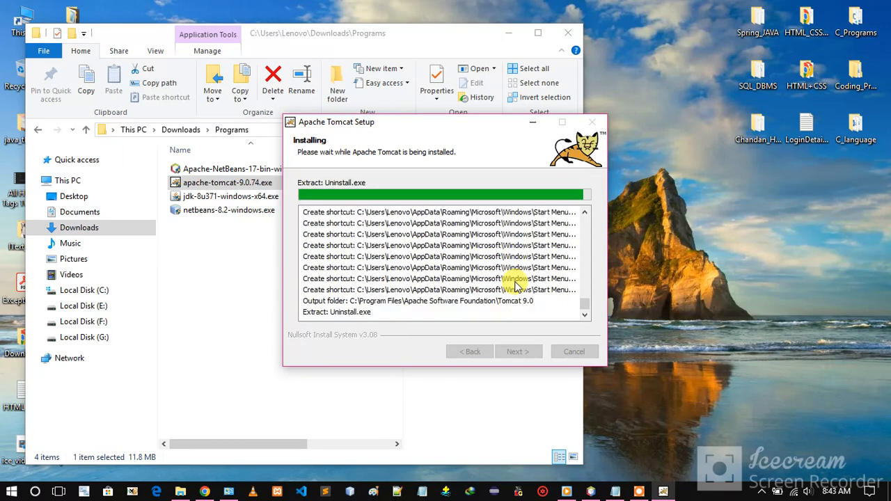
{"action": "left_click", "coordinate": [519, 352]}
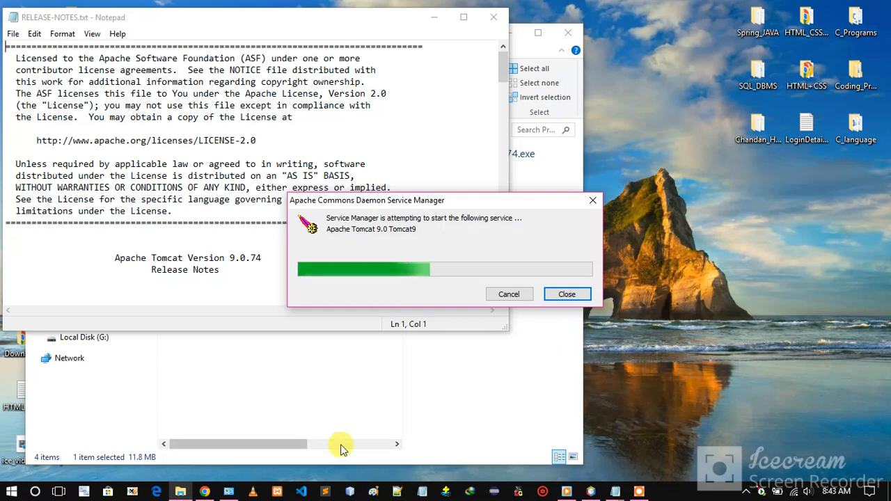
{"action": "left_click", "coordinate": [482, 392]}
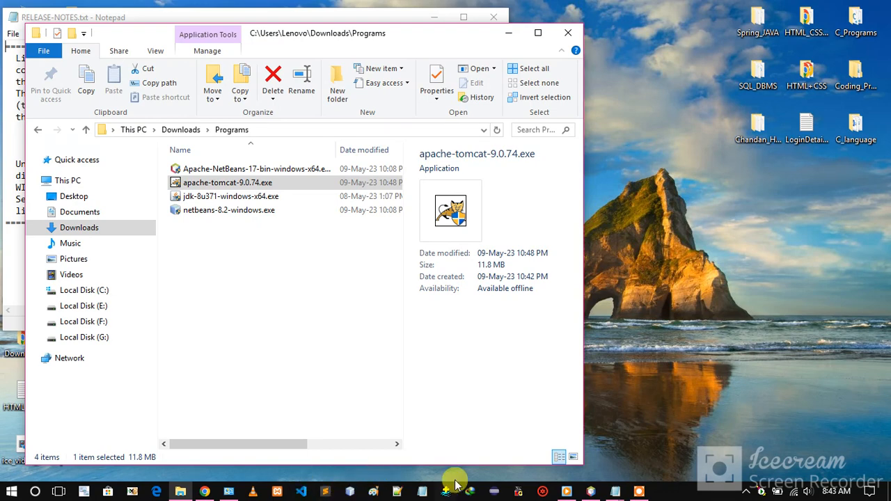
Step: Switch to Apache NetBeans and start adding a server instance of type Apache Tomcat or TomEE
{"action": "left_click", "coordinate": [590, 491]}
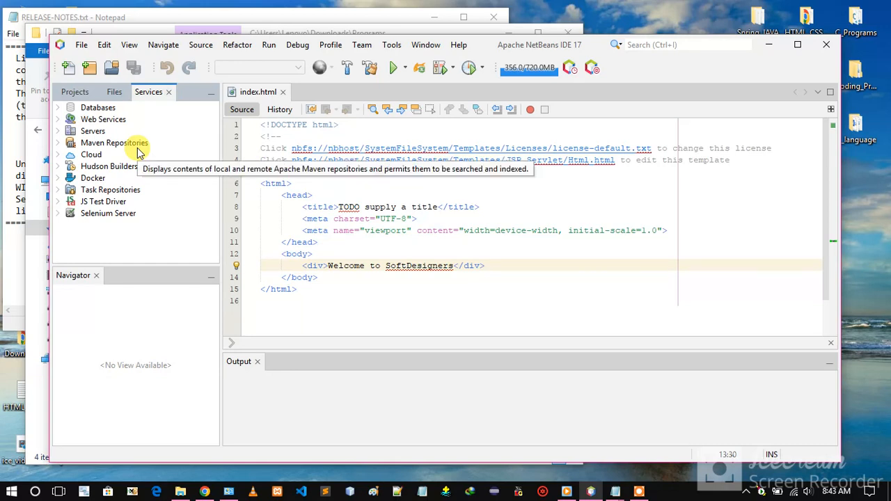
{"action": "left_click", "coordinate": [392, 46]}
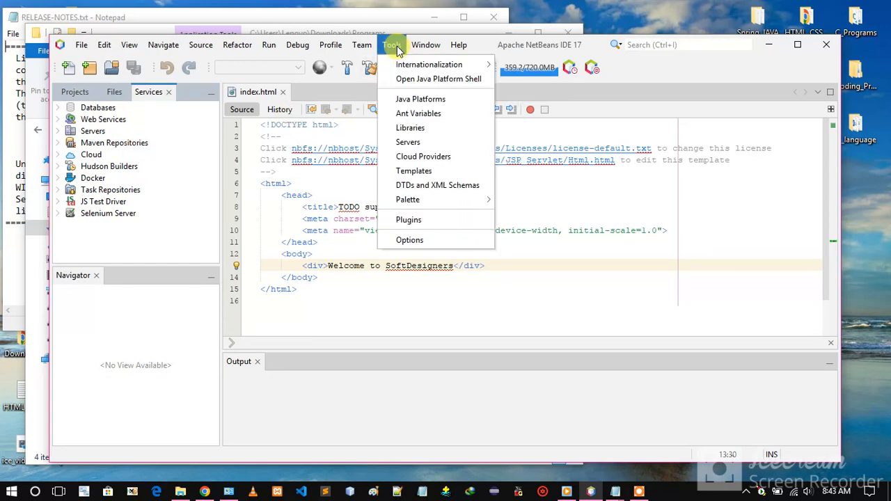
{"action": "left_click", "coordinate": [408, 142]}
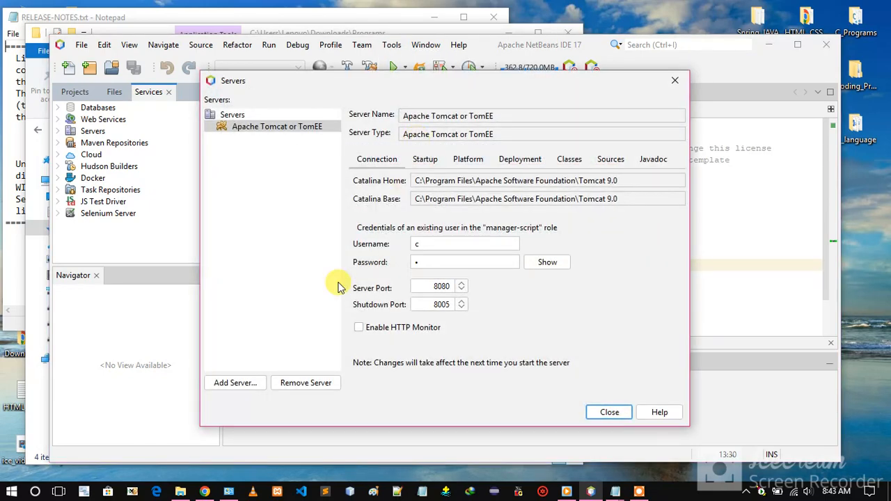
{"action": "left_click", "coordinate": [237, 383]}
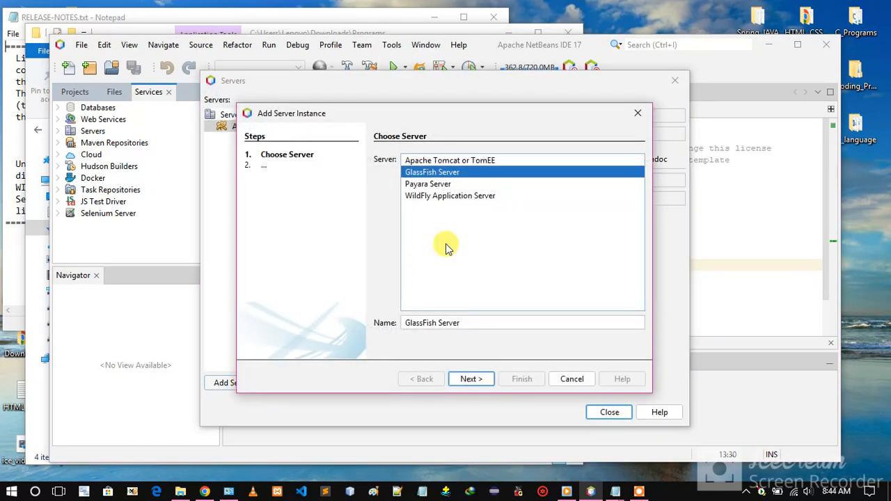
{"action": "left_click", "coordinate": [479, 160]}
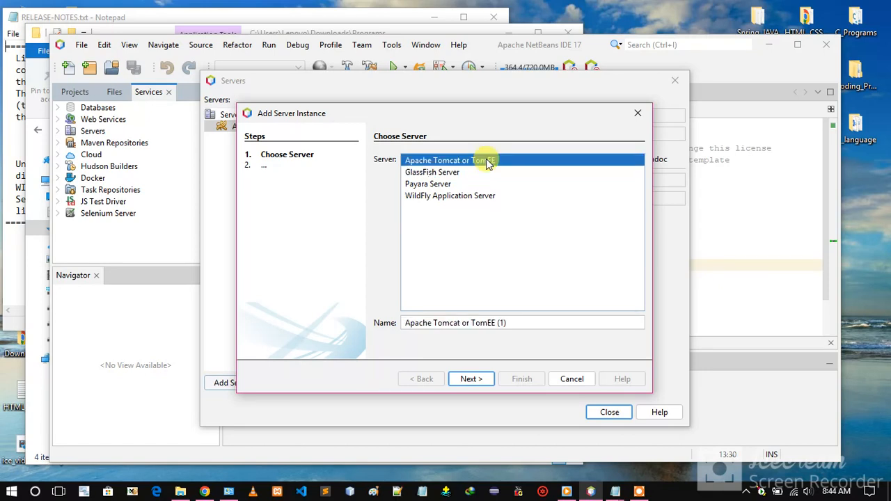
{"action": "left_click", "coordinate": [479, 379]}
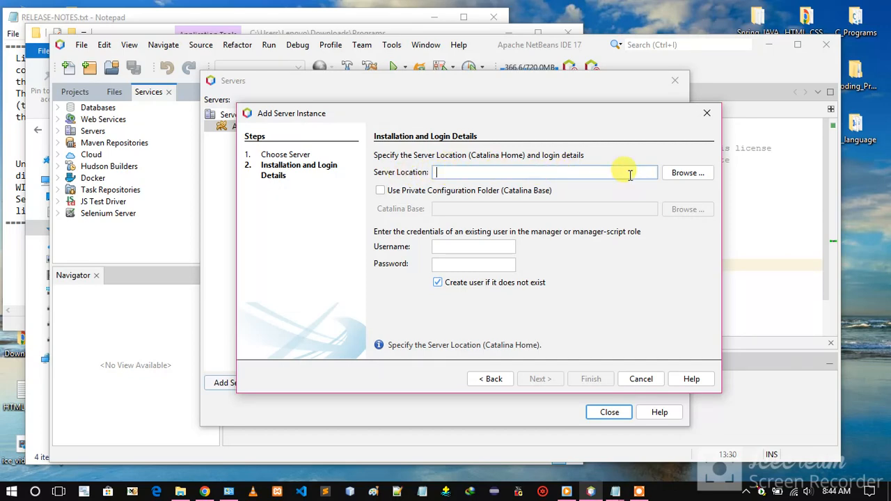
Step: Try to set the server location to C:\Program Files\Apache Software Foundation\Tomcat 9.0
{"action": "left_click", "coordinate": [697, 175]}
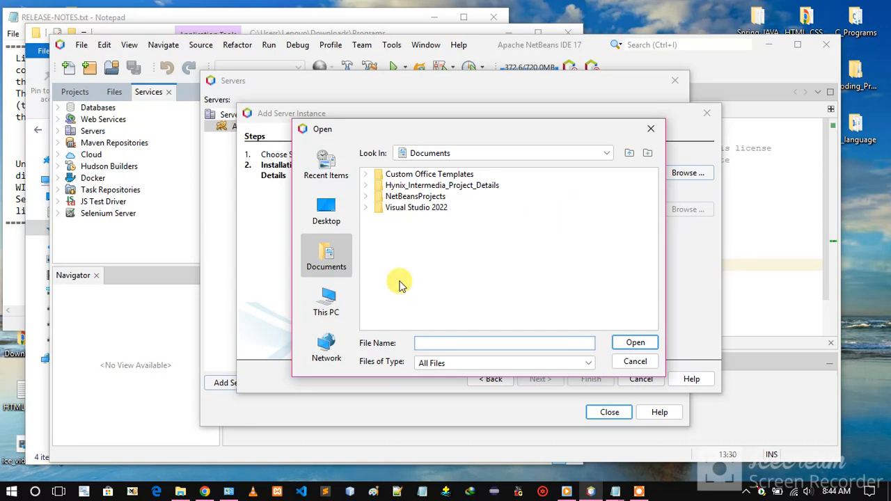
{"action": "left_click", "coordinate": [327, 300]}
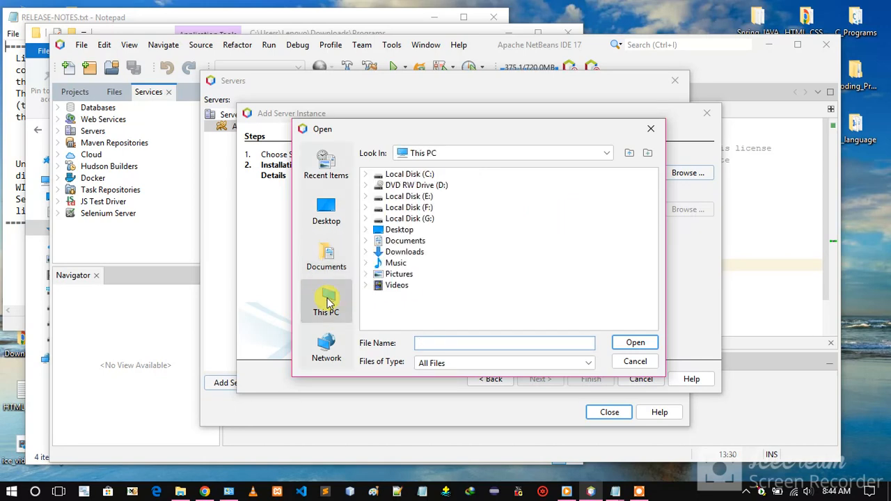
{"action": "left_click", "coordinate": [424, 175]}
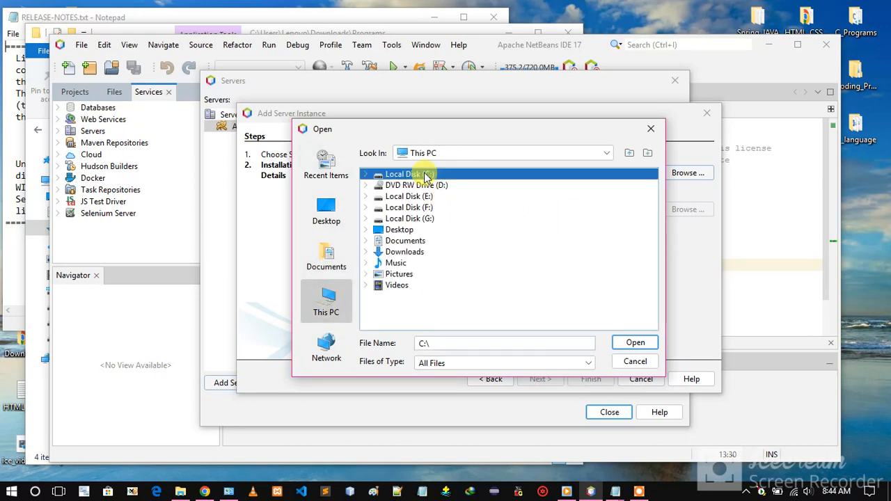
{"action": "double_click", "coordinate": [426, 176]}
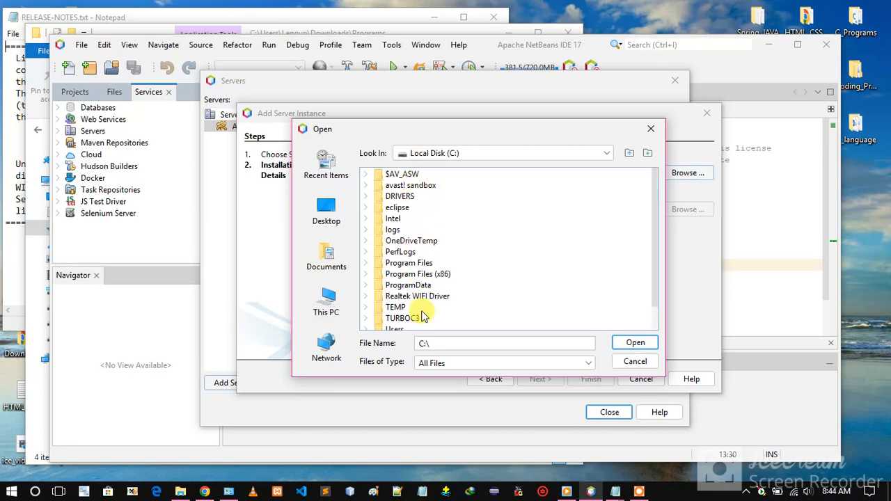
{"action": "double_click", "coordinate": [409, 264]}
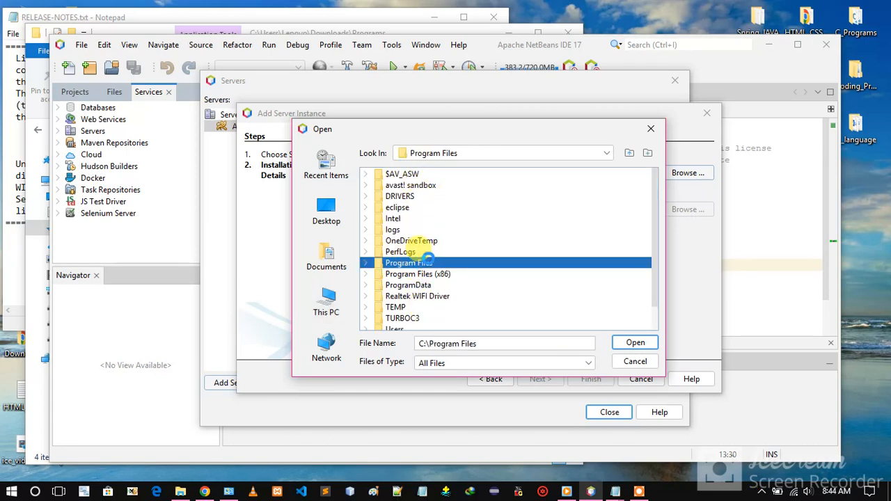
{"action": "double_click", "coordinate": [443, 178]}
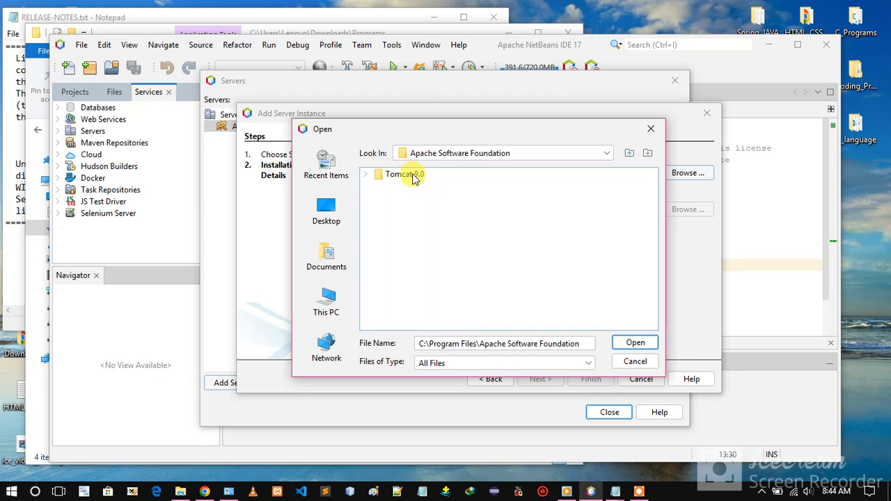
{"action": "double_click", "coordinate": [413, 176]}
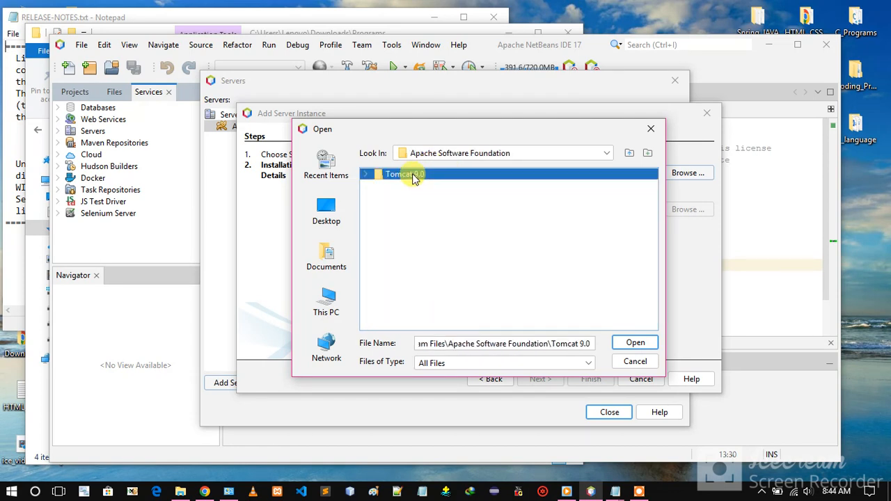
{"action": "left_click", "coordinate": [639, 344]}
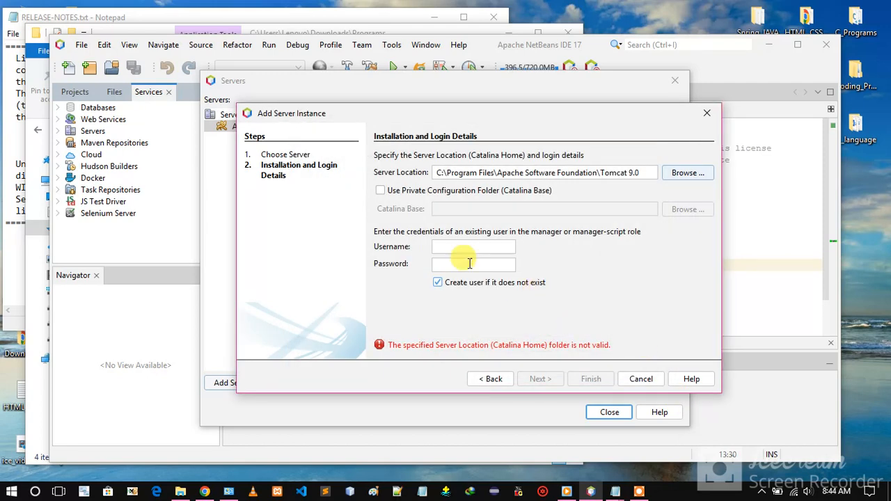
Step: Turn off creating the user if it does not exist and enter the manager username and password
{"action": "left_click", "coordinate": [444, 246]}
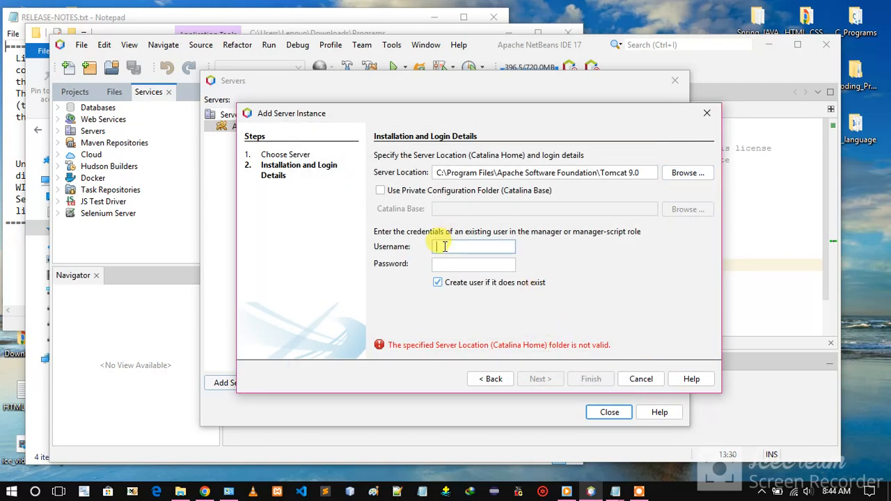
{"action": "left_click", "coordinate": [439, 285]}
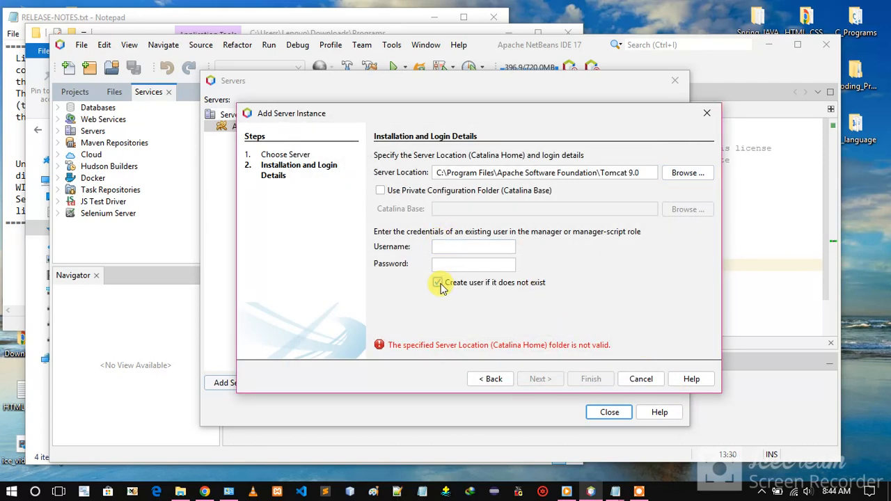
{"action": "left_click", "coordinate": [448, 246]}
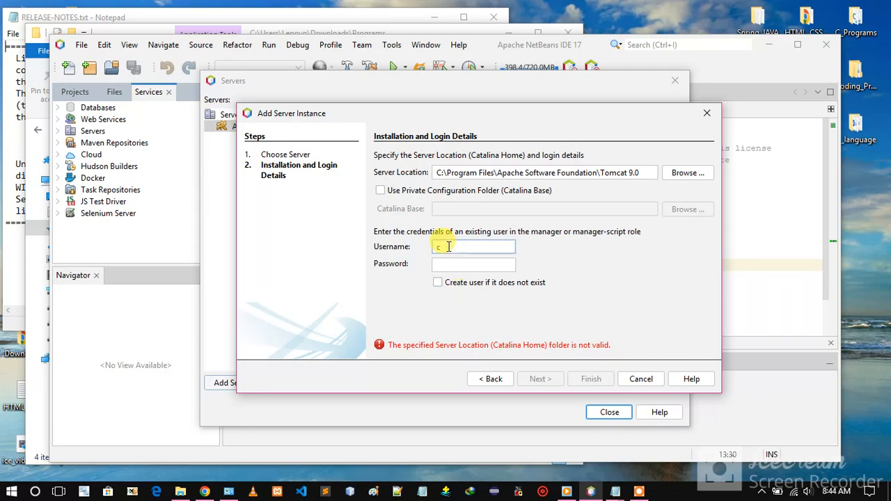
{"action": "key", "text": "Tab"}
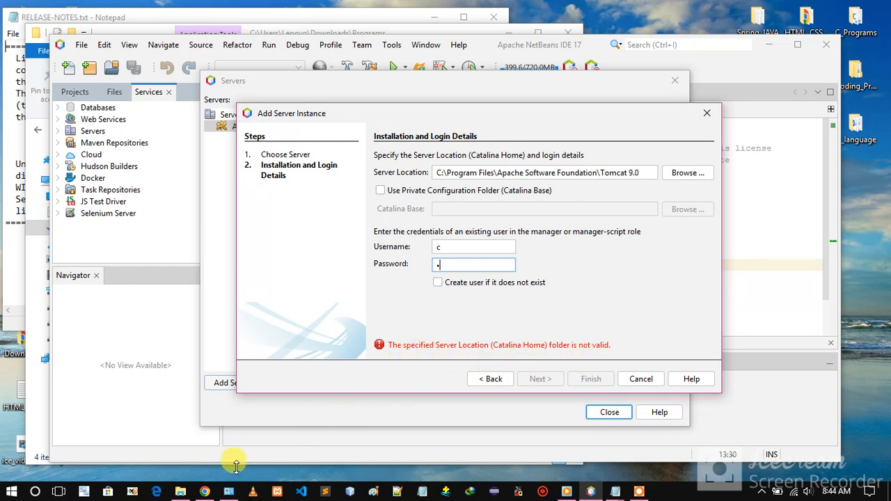
Step: In File Explorer, open C:\Program Files\Apache Software Foundation\Tomcat 9.0 and grant permanent access to the folder, then return to NetBeans
{"action": "left_click", "coordinate": [181, 493]}
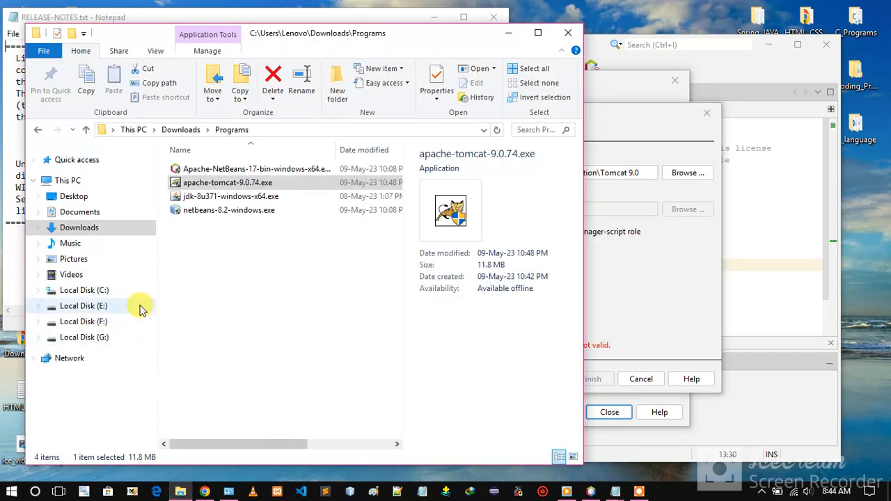
{"action": "left_click", "coordinate": [108, 294]}
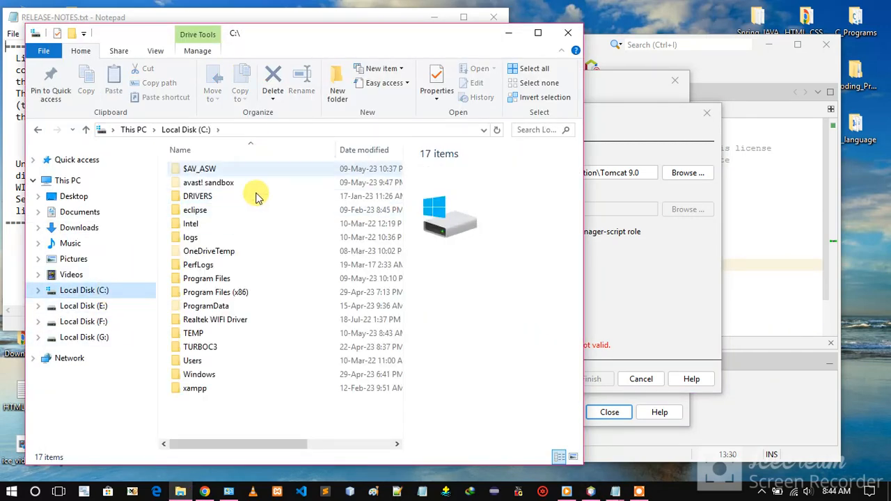
{"action": "double_click", "coordinate": [209, 282]}
{"action": "double_click", "coordinate": [233, 170]}
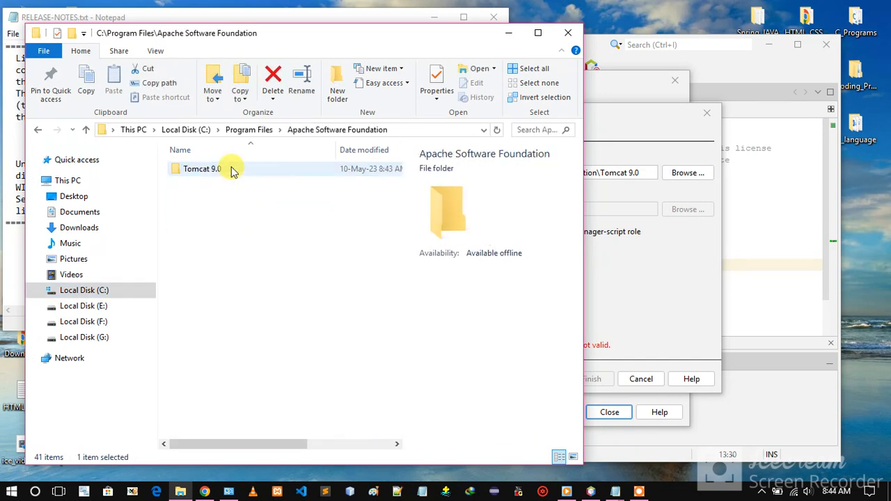
{"action": "double_click", "coordinate": [244, 172]}
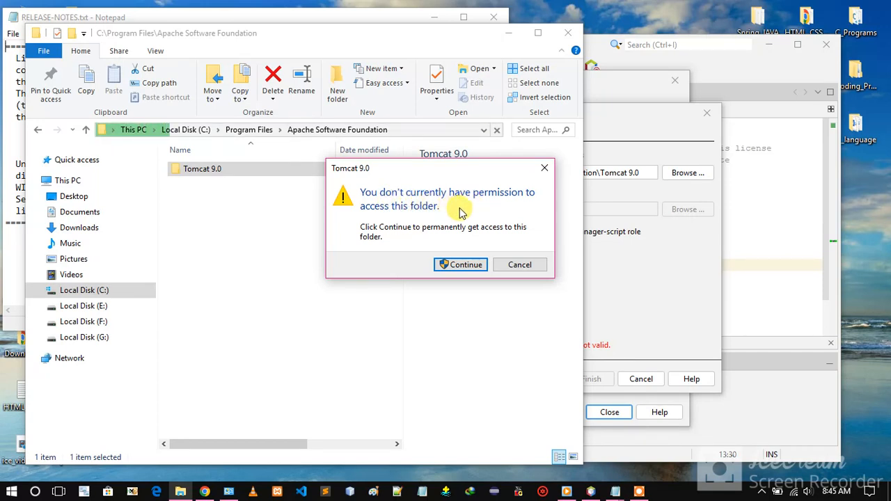
{"action": "left_click", "coordinate": [460, 265]}
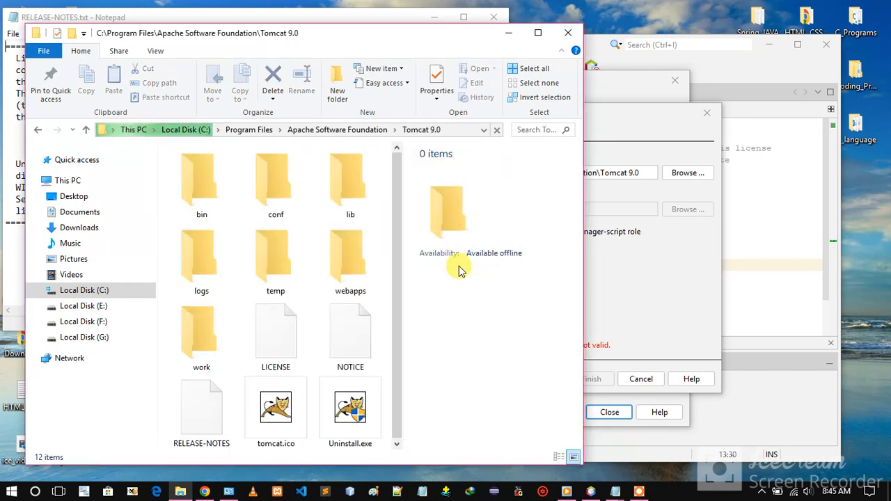
{"action": "left_click", "coordinate": [510, 33]}
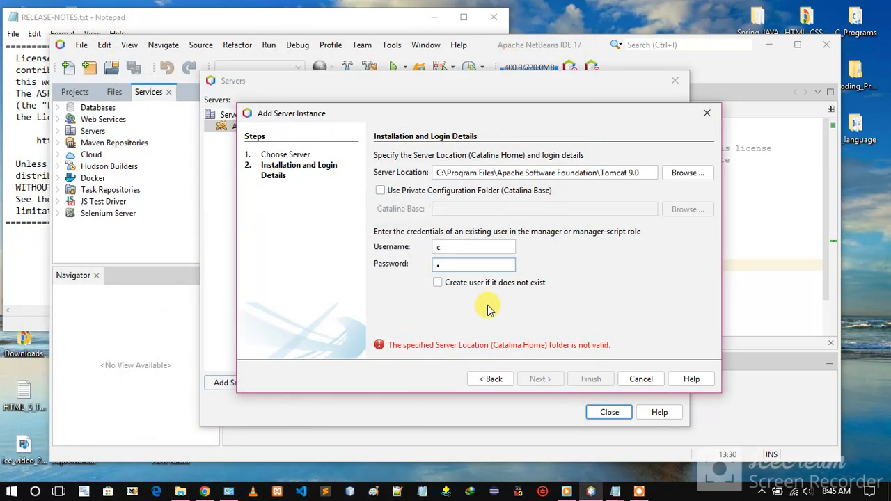
Step: Go back to the server type choice, try to continue, and cancel the new instance, closing the server manager
{"action": "left_click", "coordinate": [497, 380]}
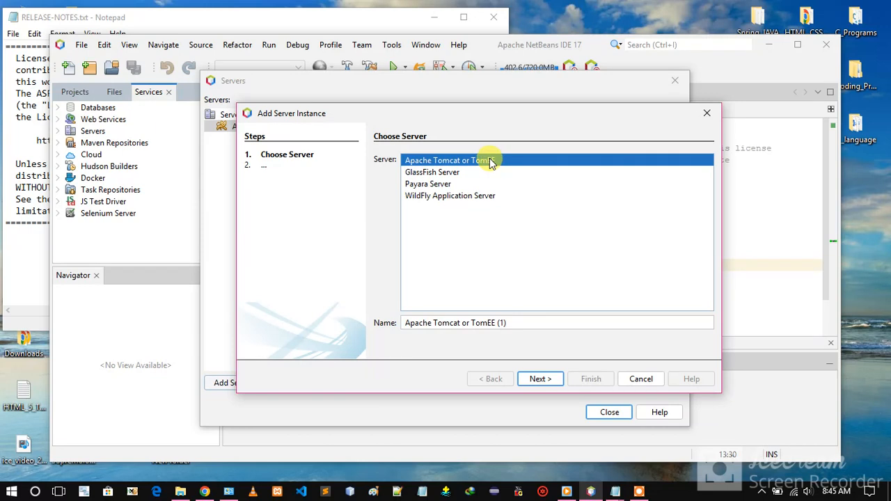
{"action": "left_click", "coordinate": [547, 386]}
{"action": "left_click", "coordinate": [549, 388]}
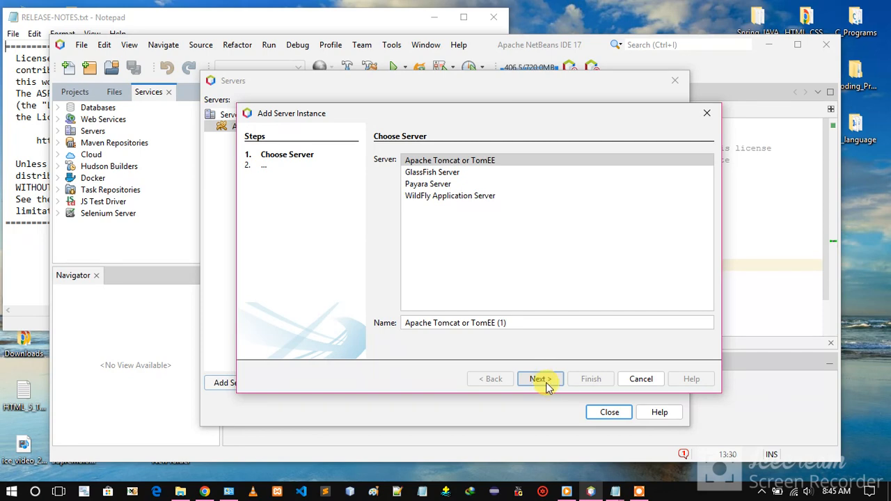
{"action": "left_click", "coordinate": [641, 379]}
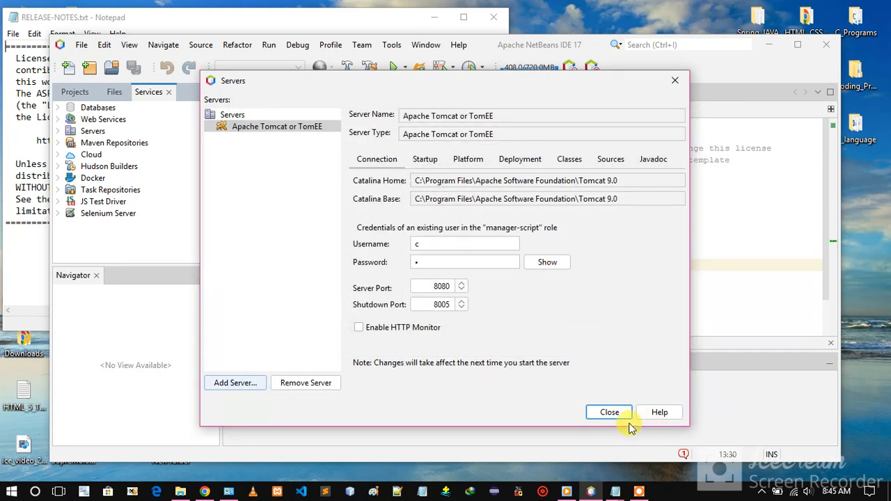
{"action": "left_click", "coordinate": [609, 412]}
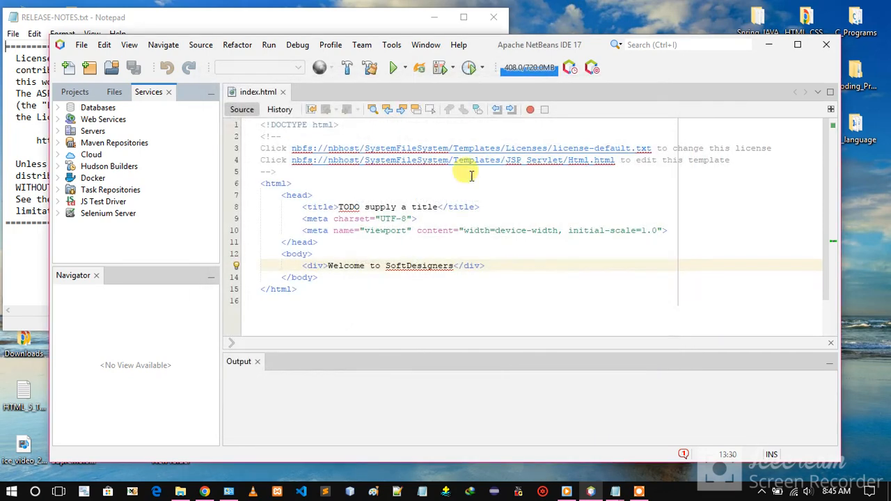
Step: Reopen the server manager and start a fresh server instance of type Apache Tomcat or TomEE
{"action": "left_click", "coordinate": [391, 45]}
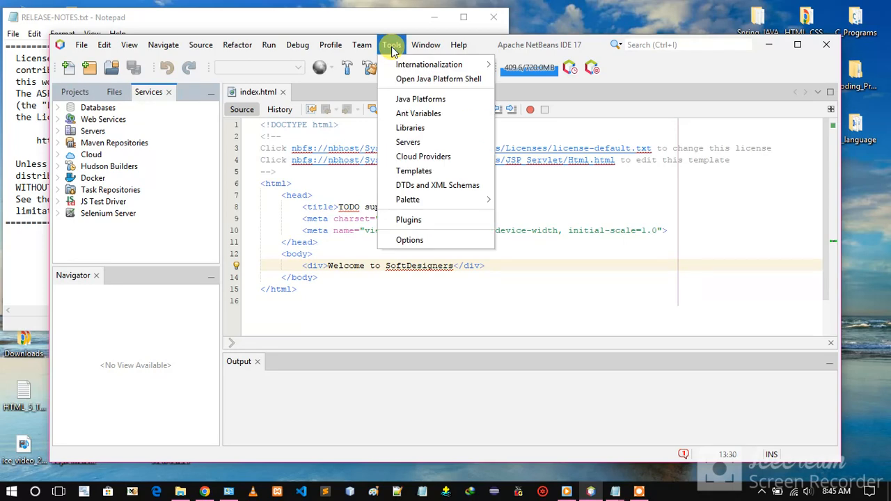
{"action": "left_click", "coordinate": [408, 142]}
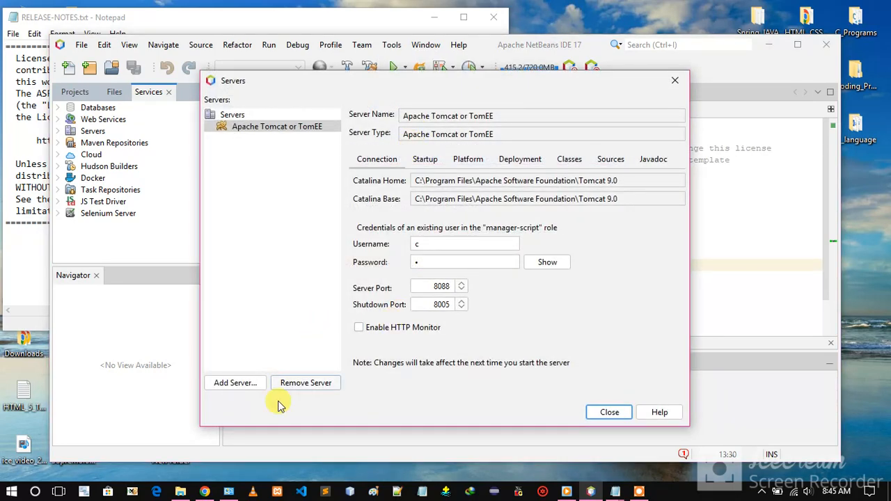
{"action": "left_click", "coordinate": [239, 384]}
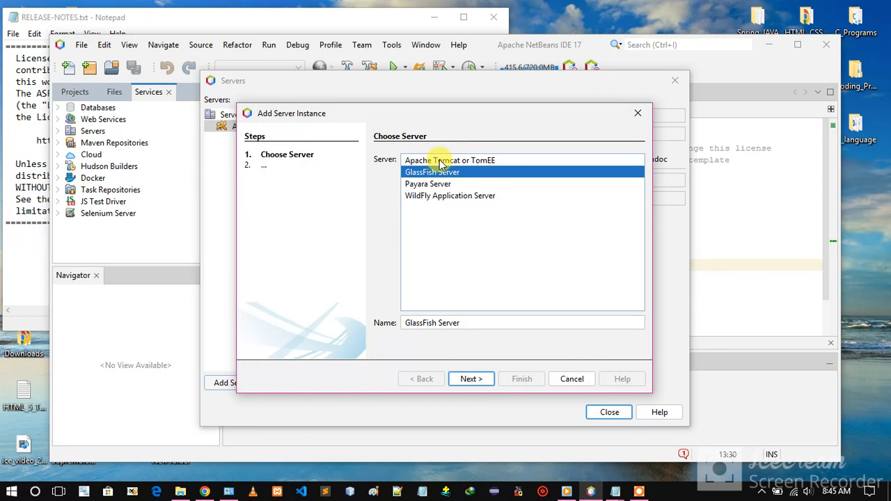
{"action": "left_click", "coordinate": [438, 161]}
{"action": "left_click", "coordinate": [476, 379]}
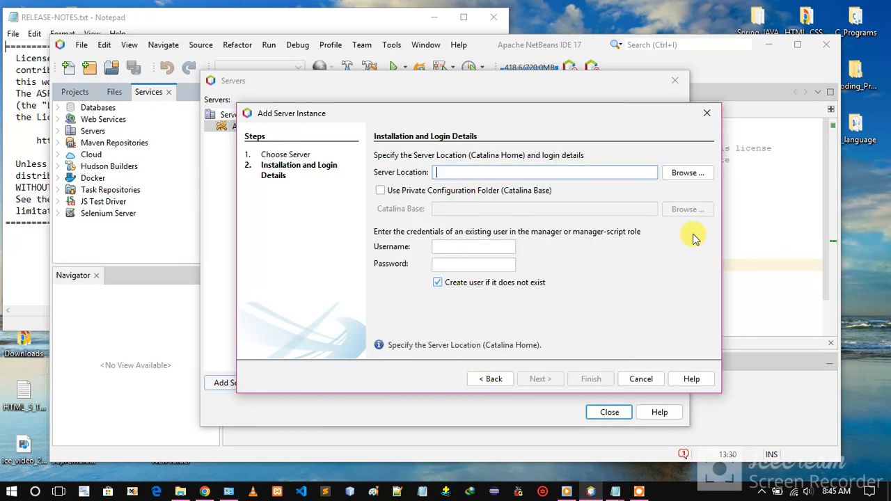
Step: Choose C:\Program Files\Apache Software Foundation\Tomcat 9.0 as the new instance's server location, keeping user creation enabled
{"action": "left_click", "coordinate": [678, 175]}
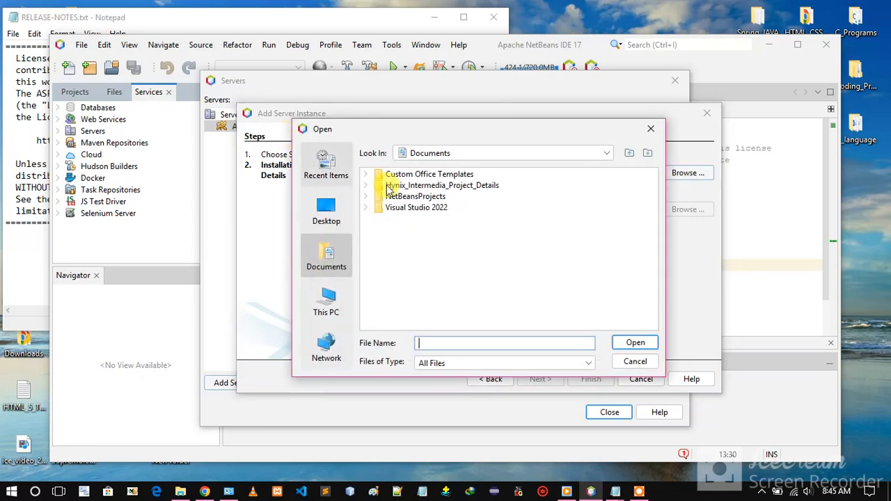
{"action": "left_click", "coordinate": [330, 307]}
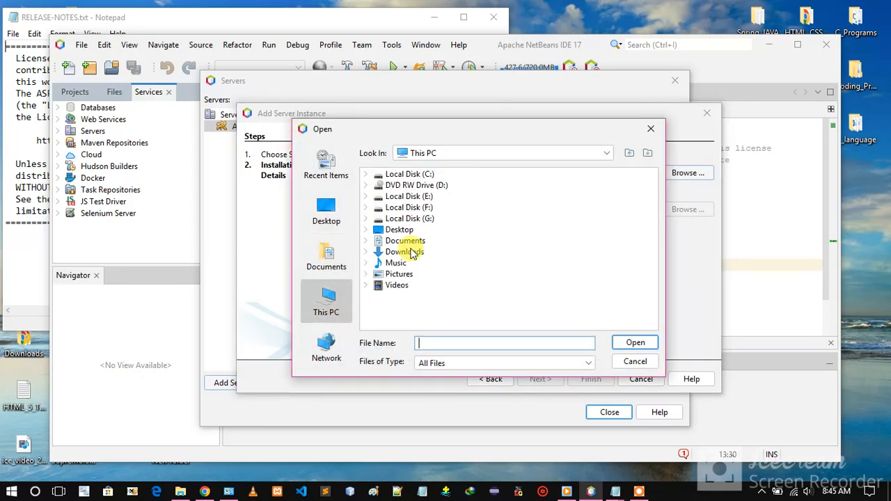
{"action": "double_click", "coordinate": [413, 178]}
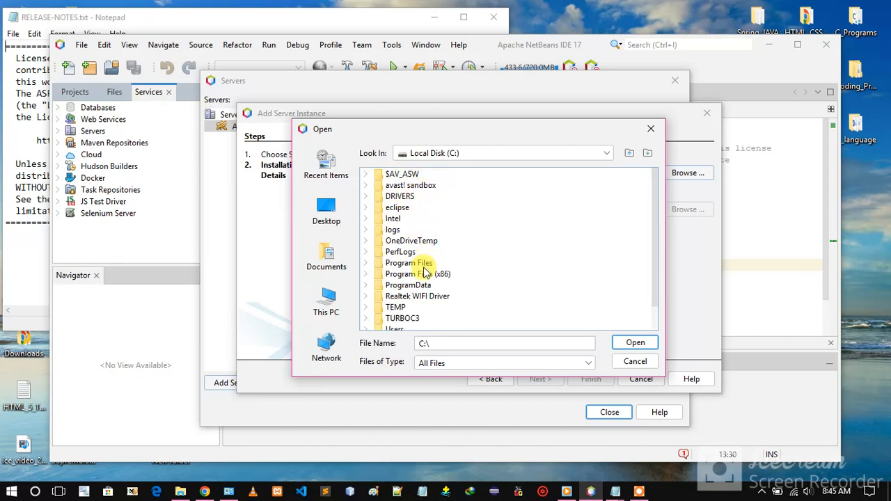
{"action": "left_click", "coordinate": [421, 265]}
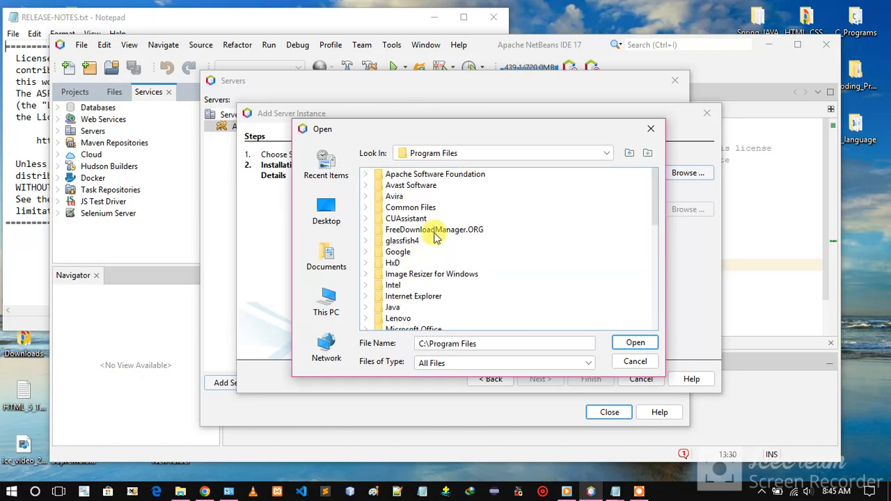
{"action": "left_click", "coordinate": [421, 176]}
{"action": "double_click", "coordinate": [423, 176]}
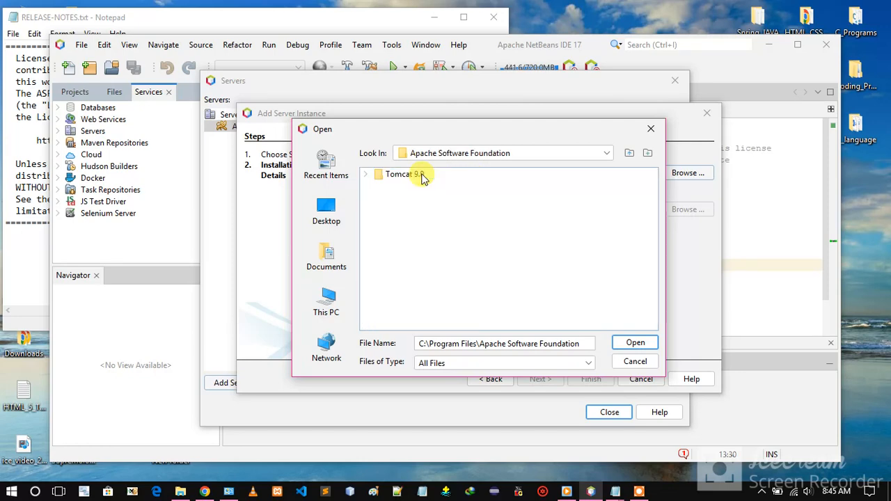
{"action": "double_click", "coordinate": [425, 178]}
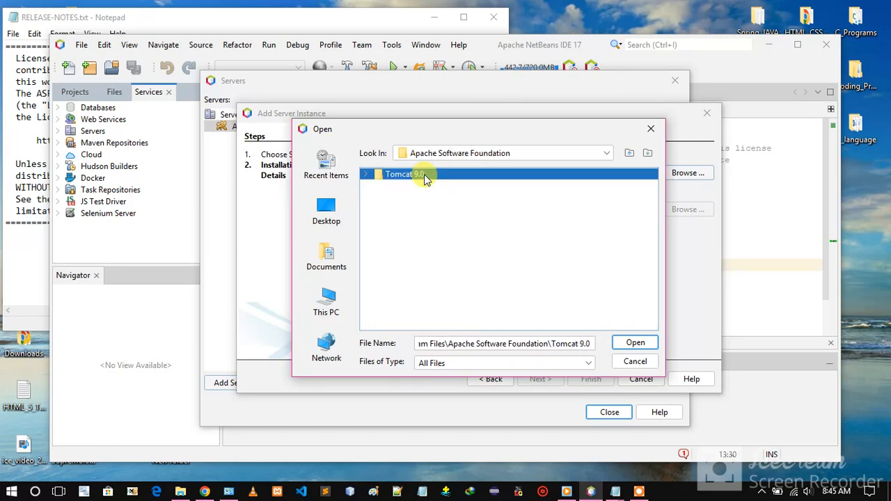
{"action": "left_click", "coordinate": [636, 343]}
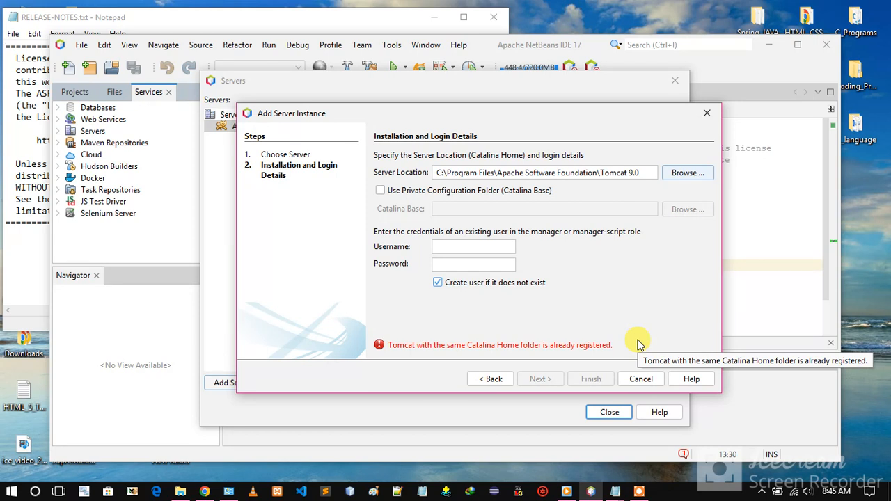
{"action": "left_click", "coordinate": [437, 282]}
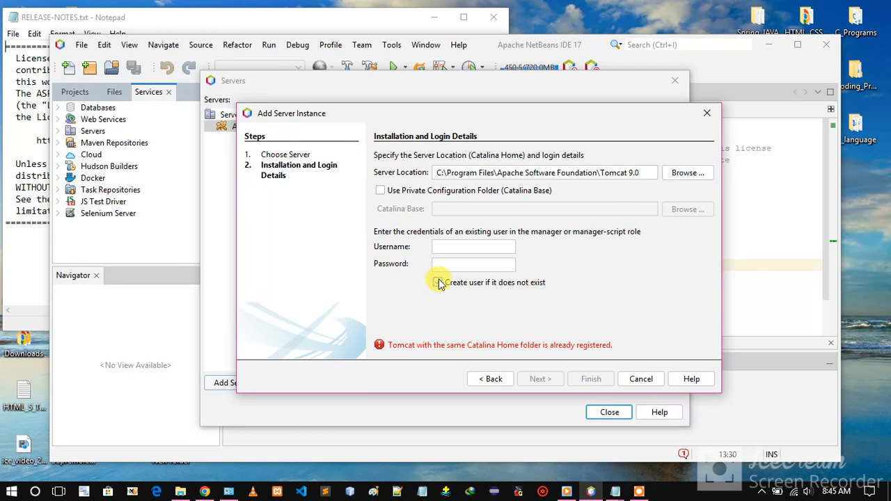
{"action": "left_click", "coordinate": [438, 282]}
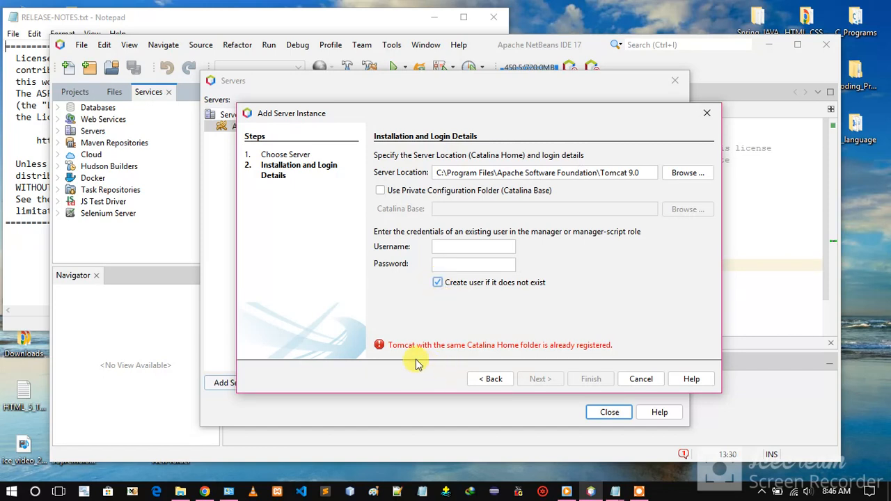
Step: Cancel the duplicate Tomcat server instance and close the server manager
{"action": "left_click", "coordinate": [502, 380]}
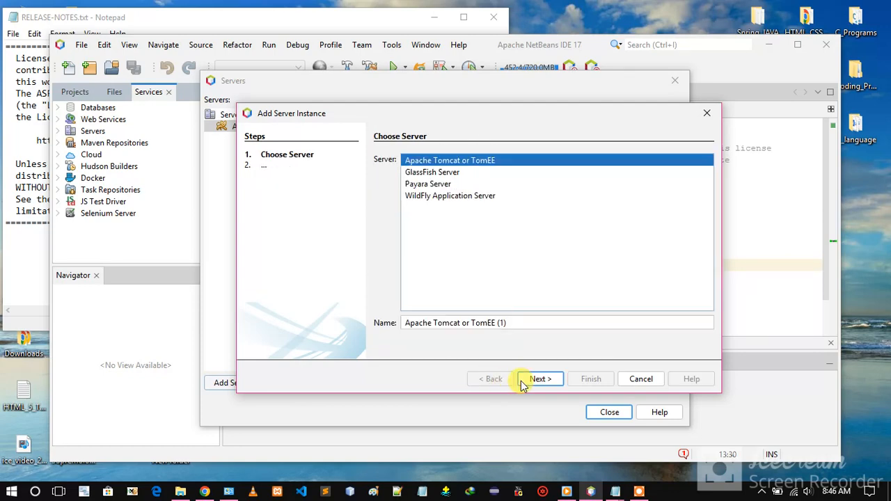
{"action": "left_click", "coordinate": [646, 383]}
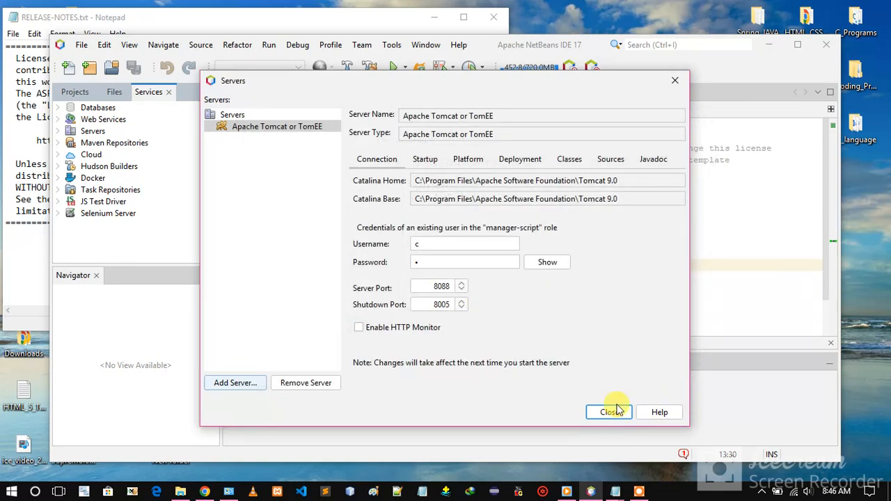
{"action": "left_click", "coordinate": [613, 413]}
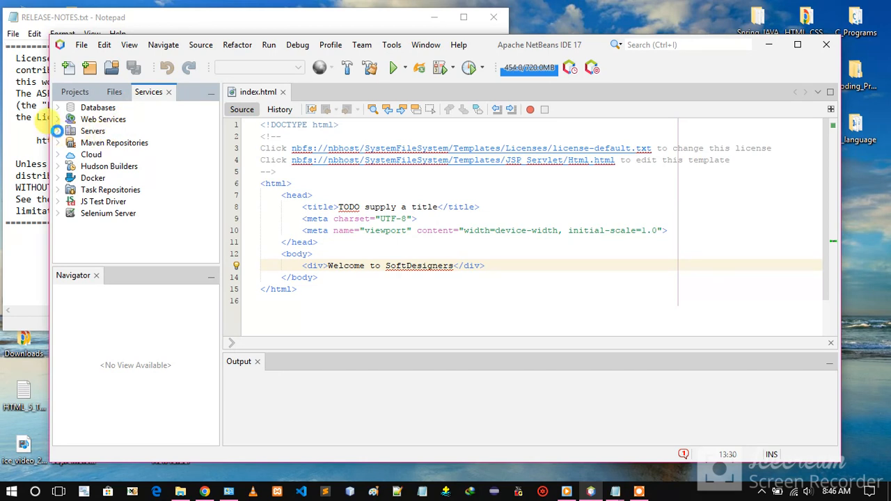
Step: Expand the Servers node in Services, select Apache Tomcat or TomEE, and authenticate to the Tomcat Manager Application with the prefilled credentials
{"action": "left_click", "coordinate": [58, 132]}
{"action": "left_click", "coordinate": [102, 144]}
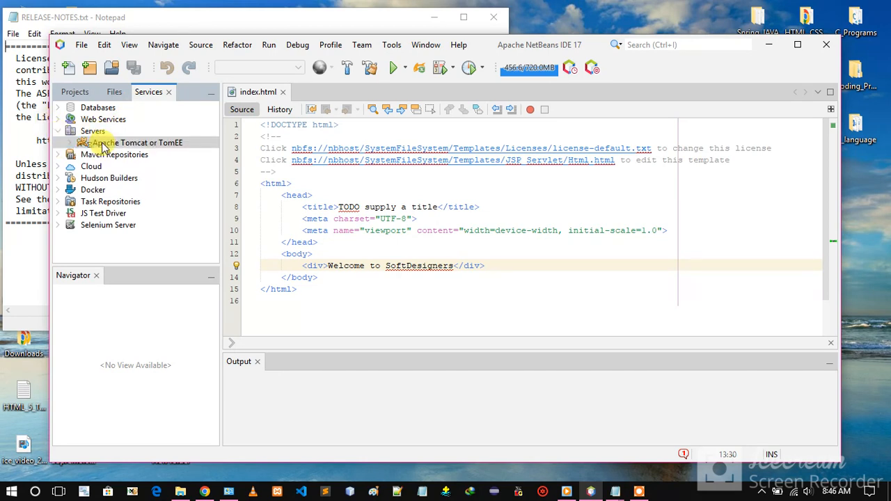
{"action": "right_click", "coordinate": [102, 145]}
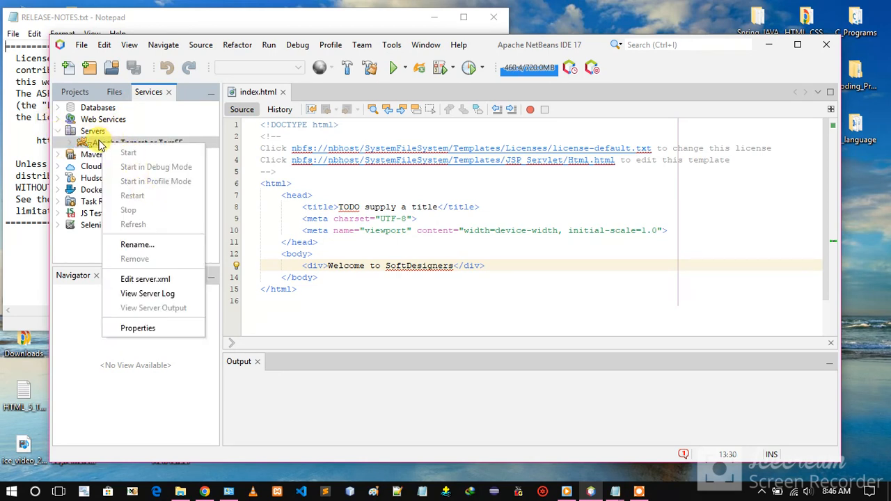
{"action": "left_click", "coordinate": [99, 144]}
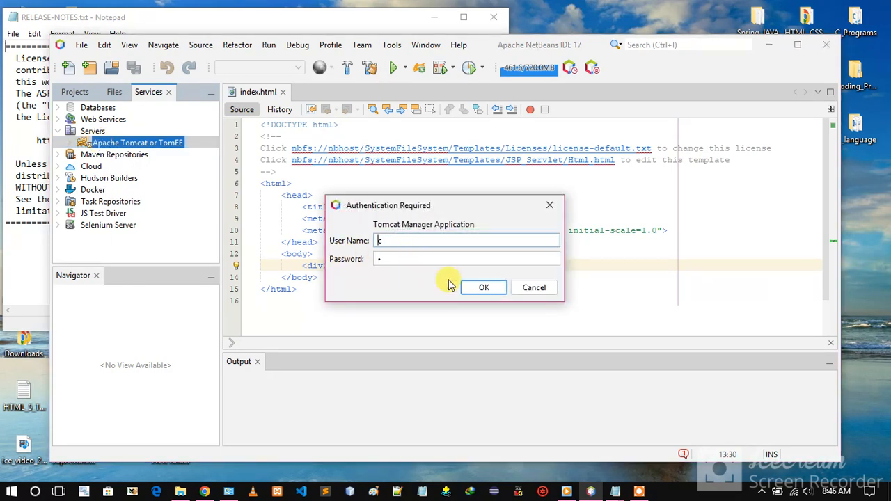
{"action": "left_click", "coordinate": [479, 288]}
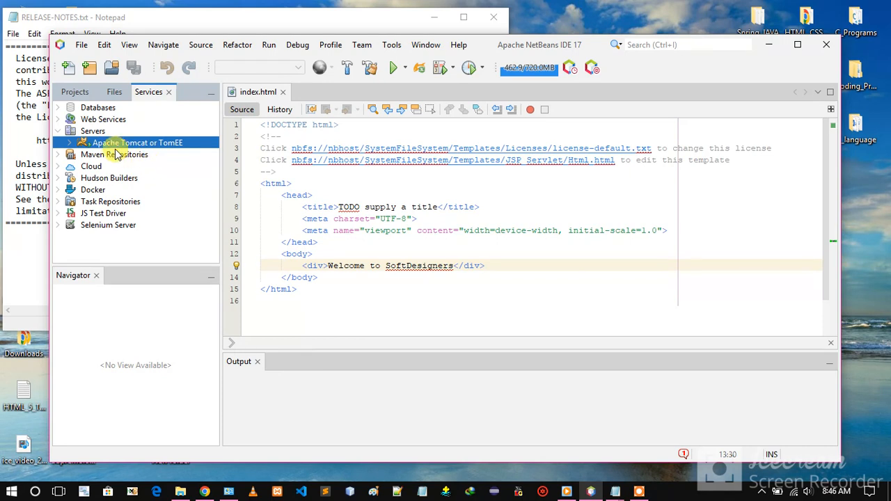
Step: Restart the Apache Tomcat or TomEE server from the registered servers
{"action": "right_click", "coordinate": [109, 145]}
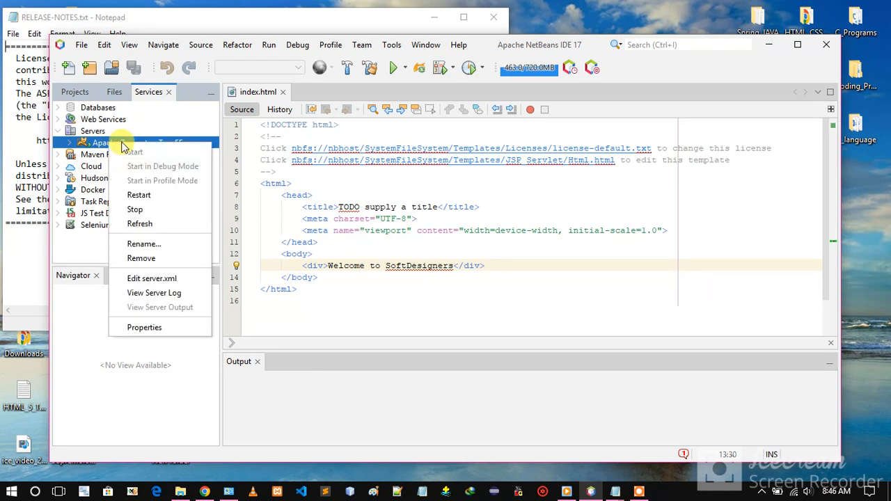
{"action": "left_click", "coordinate": [151, 196]}
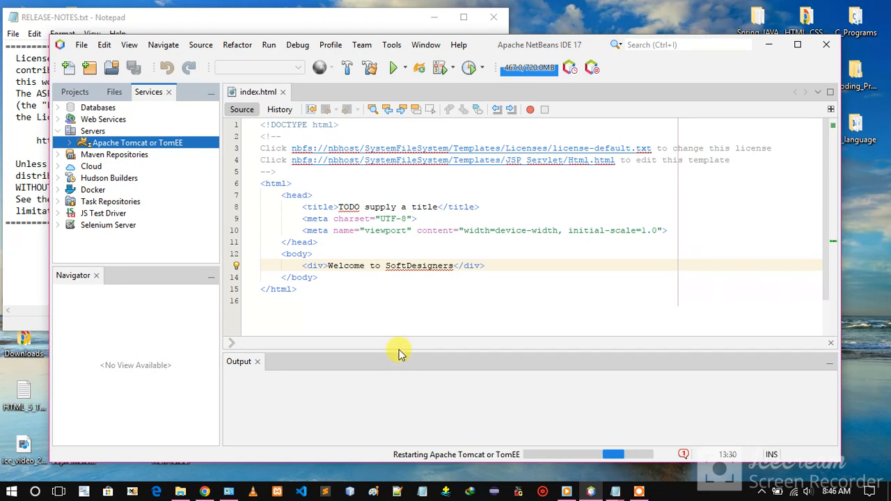
{"action": "left_click", "coordinate": [397, 304]}
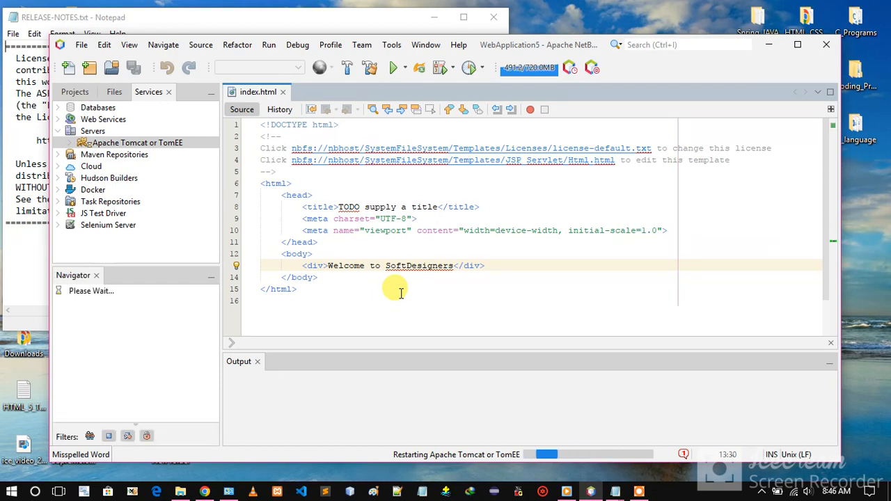
{"action": "left_click", "coordinate": [412, 266]}
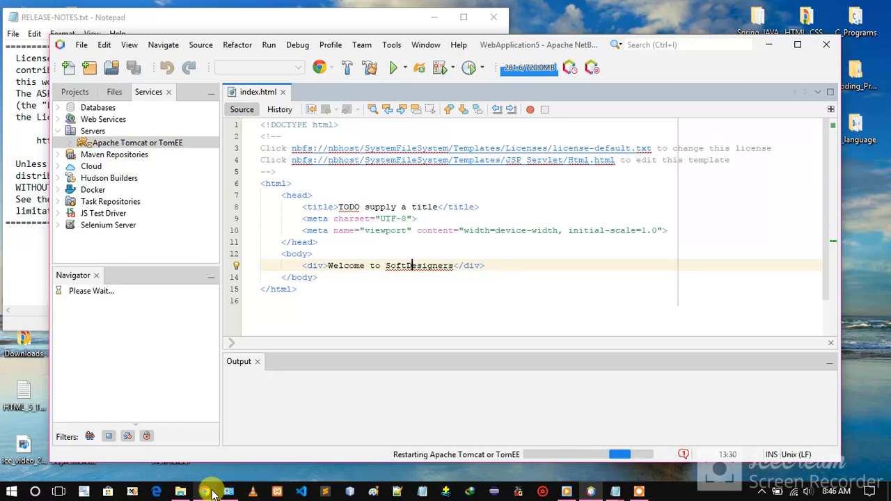
Step: Switch to Chrome and load localhost:8088 to test the Tomcat server
{"action": "left_click", "coordinate": [209, 493]}
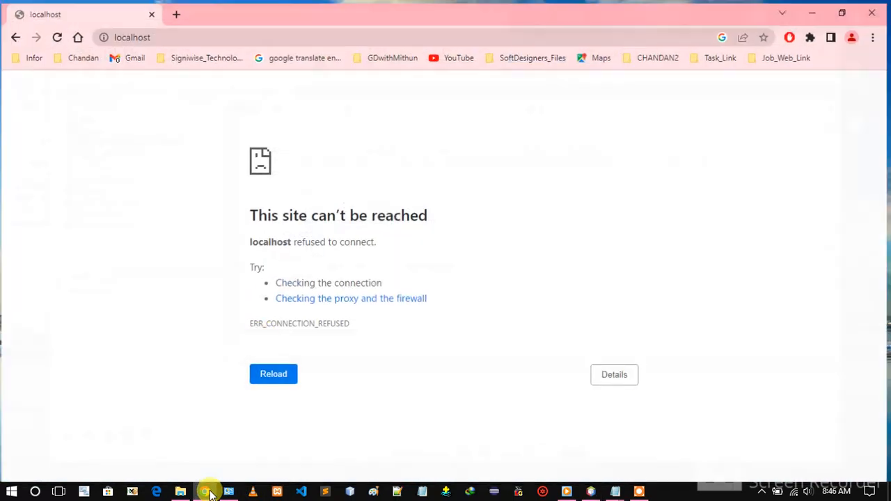
{"action": "left_click", "coordinate": [207, 35]}
{"action": "left_click", "coordinate": [207, 34]}
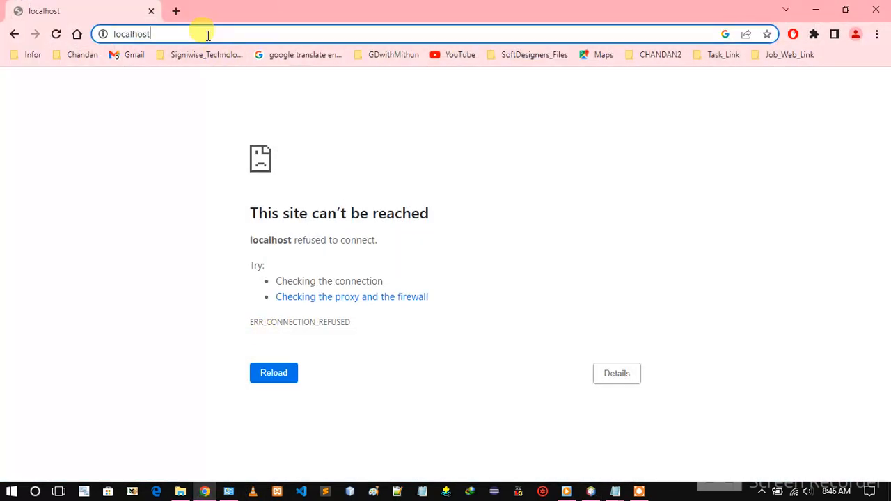
{"action": "type", "text": ":"}
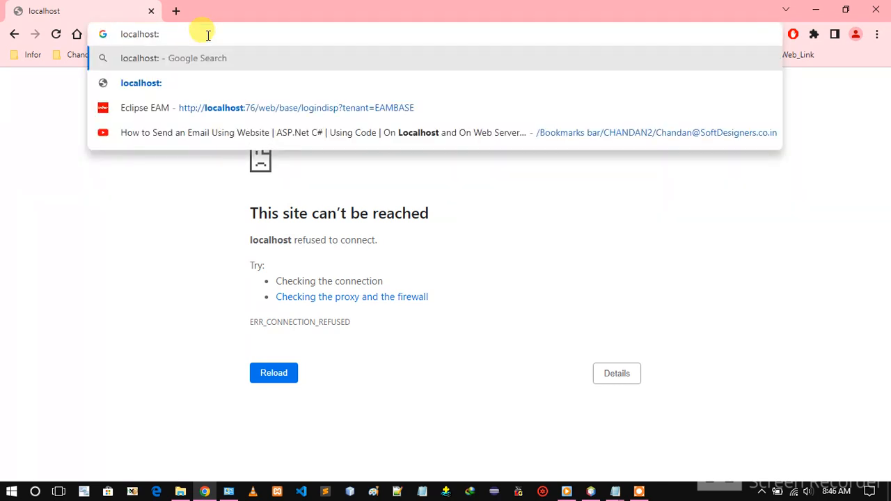
{"action": "type", "text": "8088"}
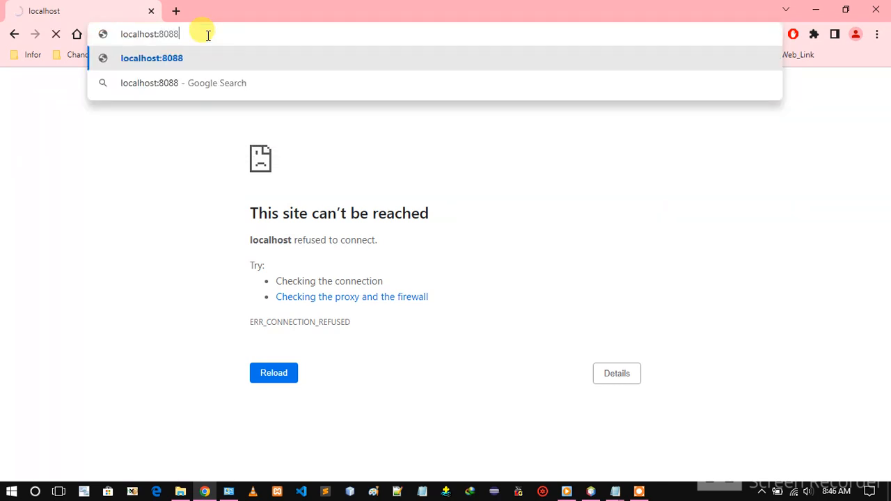
{"action": "key", "text": "Return"}
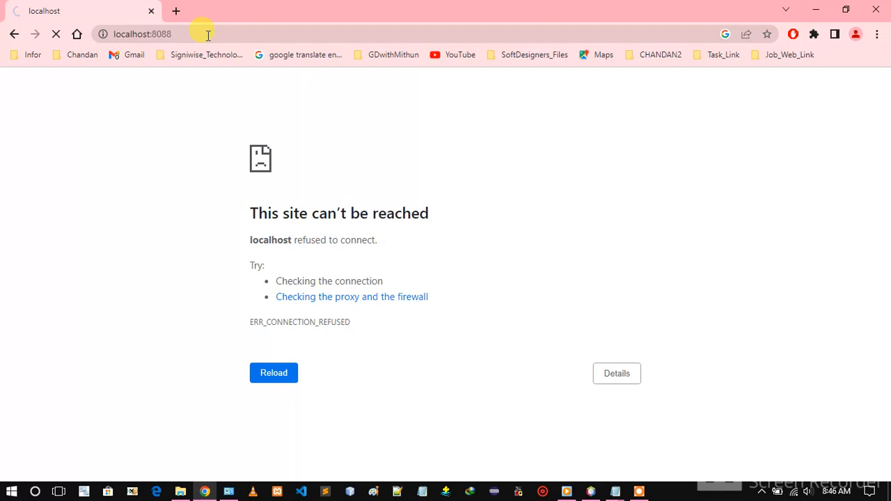